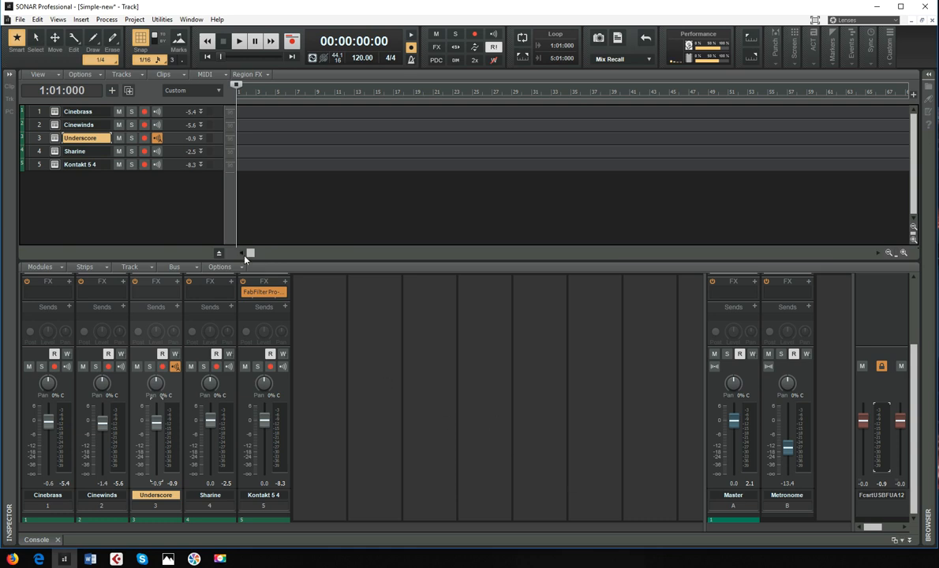
- Open the Underscore track's Kontakt instrument, view its library folders in the Files browser, and close the instrument window
{"action": "left_click", "coordinate": [55, 139]}
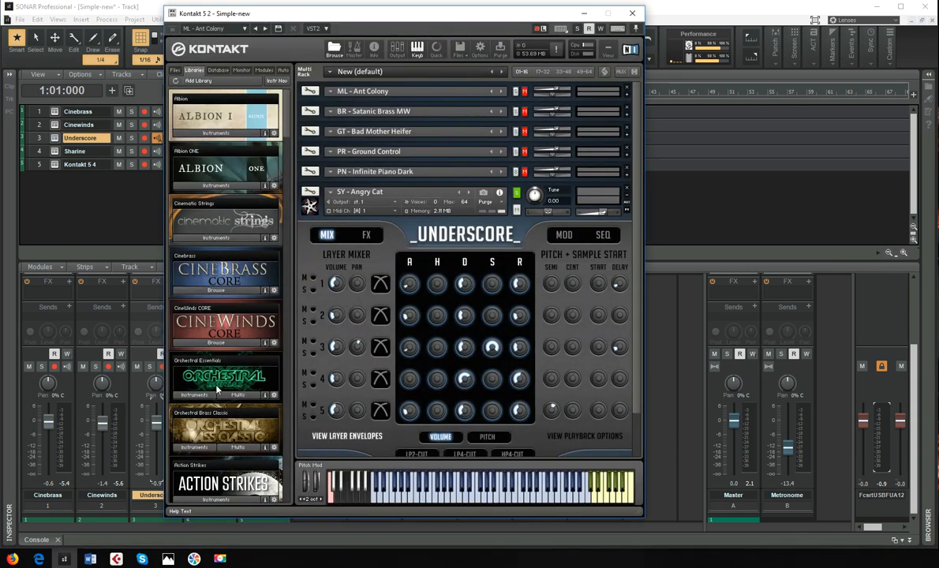
{"action": "left_click_drag", "start_coordinate": [422, 18], "coordinate": [464, 19]}
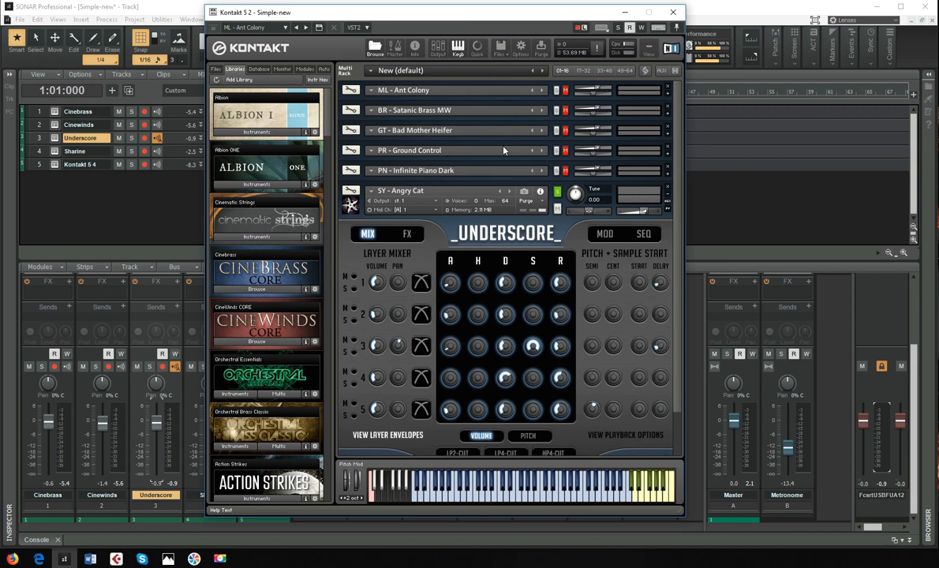
{"action": "left_click", "coordinate": [215, 69]}
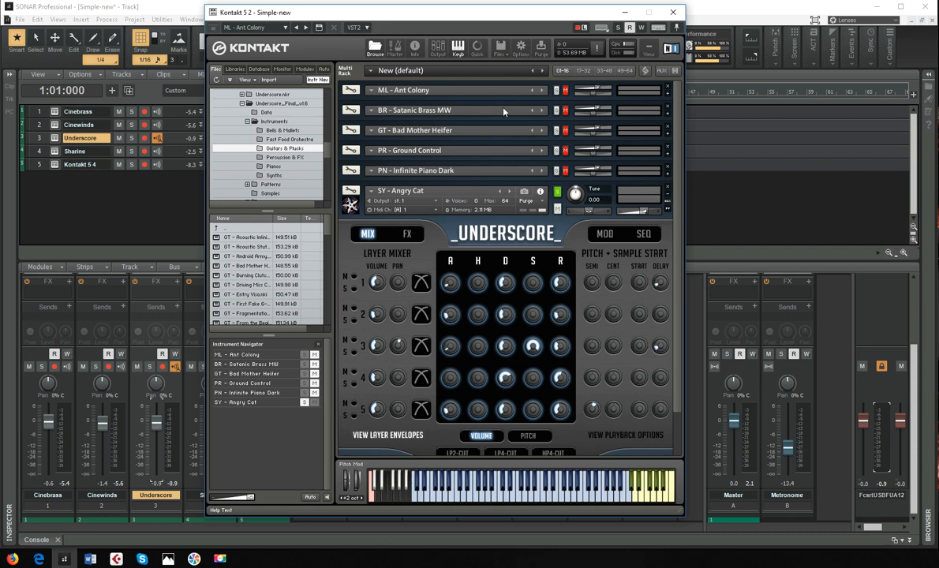
{"action": "left_click", "coordinate": [672, 13]}
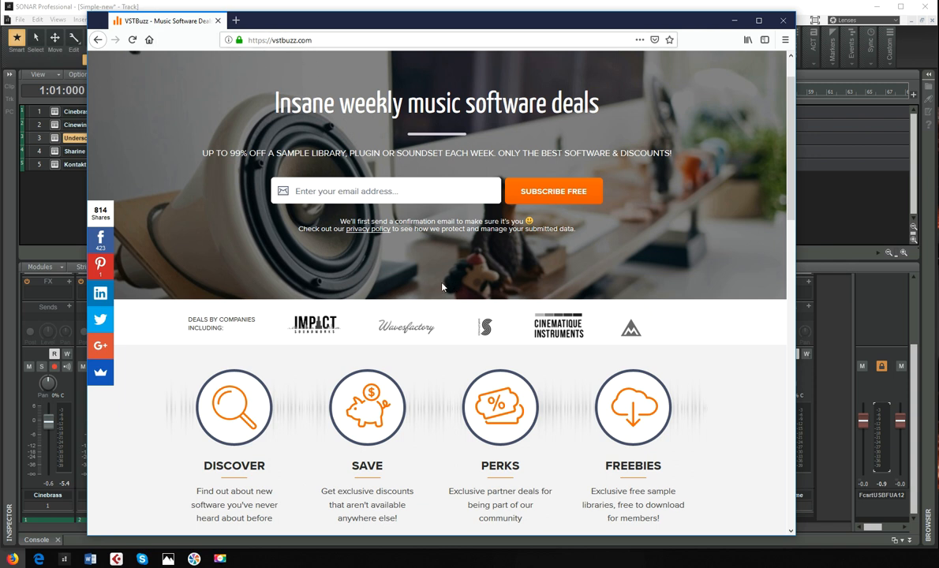
- Switch to the VSTBuzz site in Firefox, browse the deals list and open the "Underscore" by StudioWeapon deal page
{"action": "scroll", "coordinate": [341, 172], "scroll_direction": "up", "scroll_amount": 2}
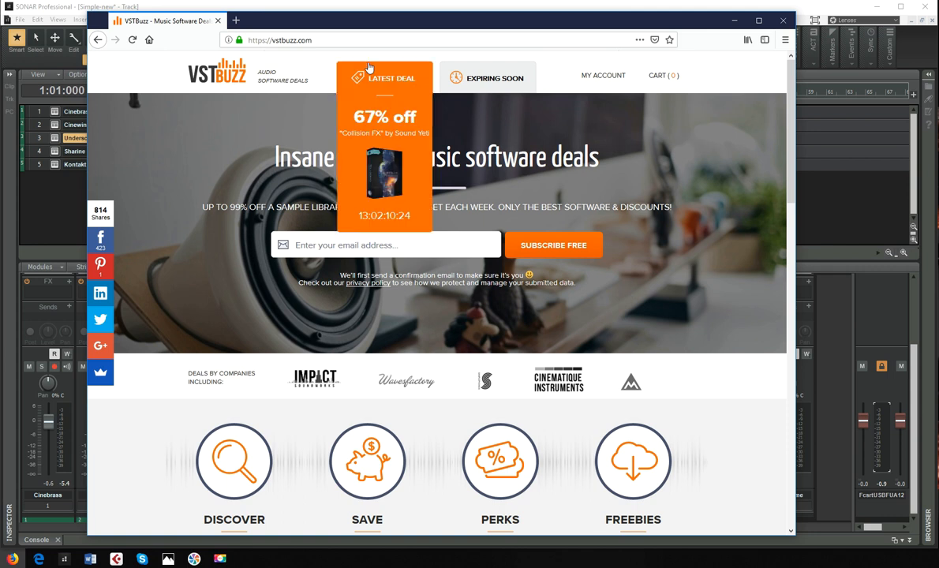
{"action": "mouse_move", "coordinate": [484, 86]}
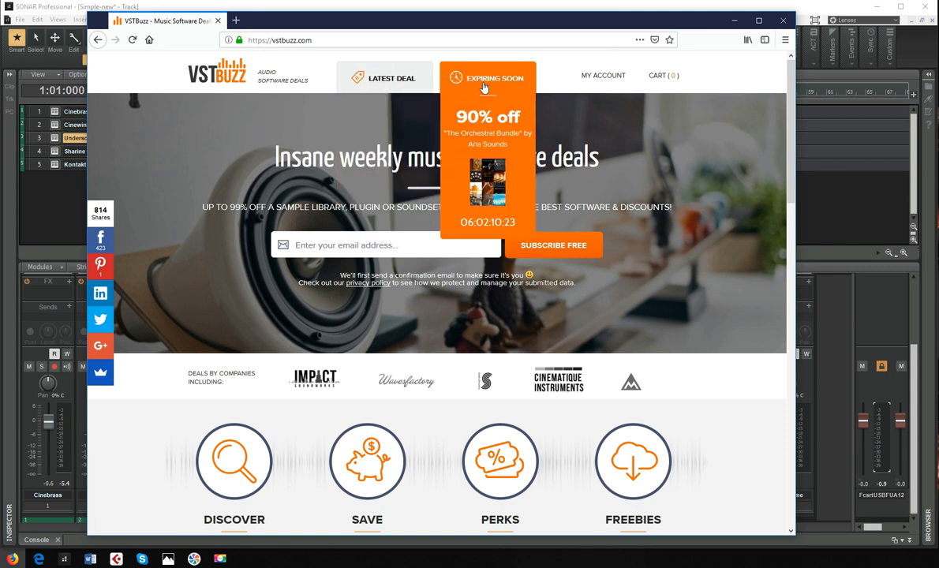
{"action": "scroll", "coordinate": [357, 300], "scroll_direction": "down", "scroll_amount": 2}
{"action": "left_click", "coordinate": [376, 316]}
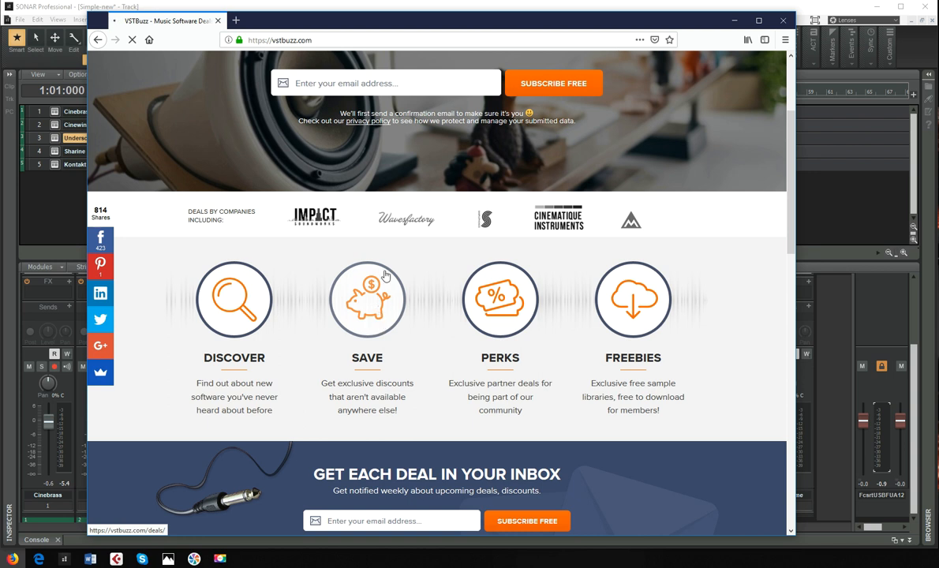
{"action": "scroll", "coordinate": [338, 308], "scroll_direction": "down", "scroll_amount": 3}
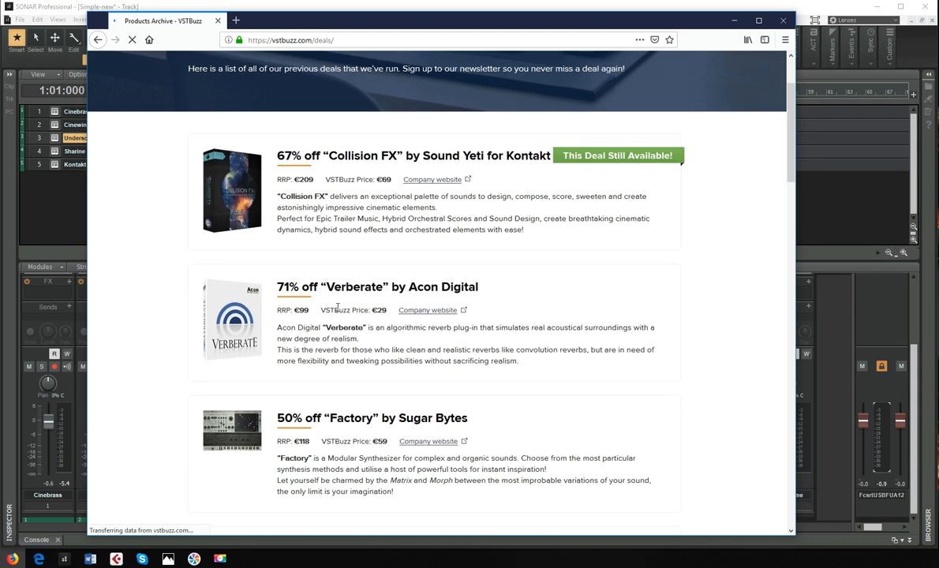
{"action": "scroll", "coordinate": [338, 308], "scroll_direction": "down", "scroll_amount": 5}
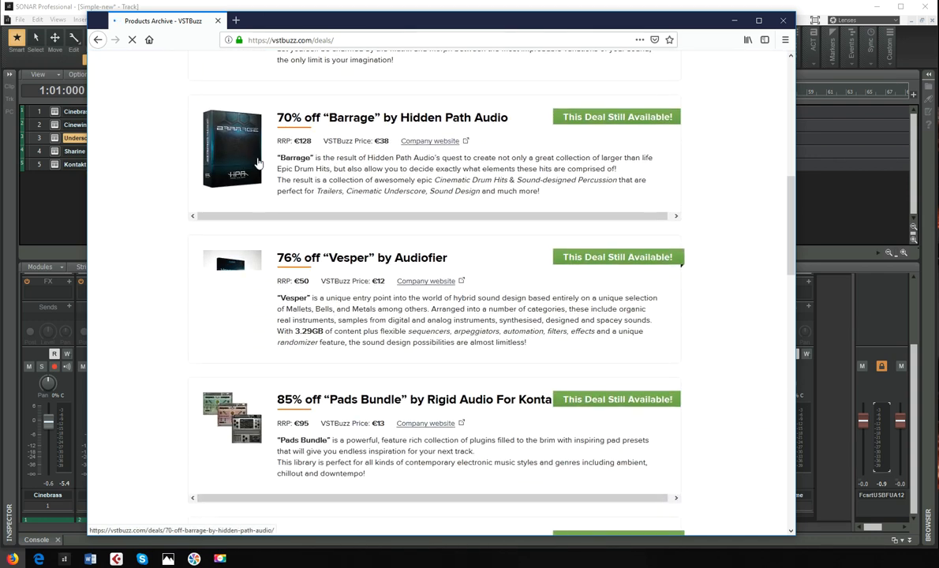
{"action": "scroll", "coordinate": [257, 162], "scroll_direction": "down", "scroll_amount": 3}
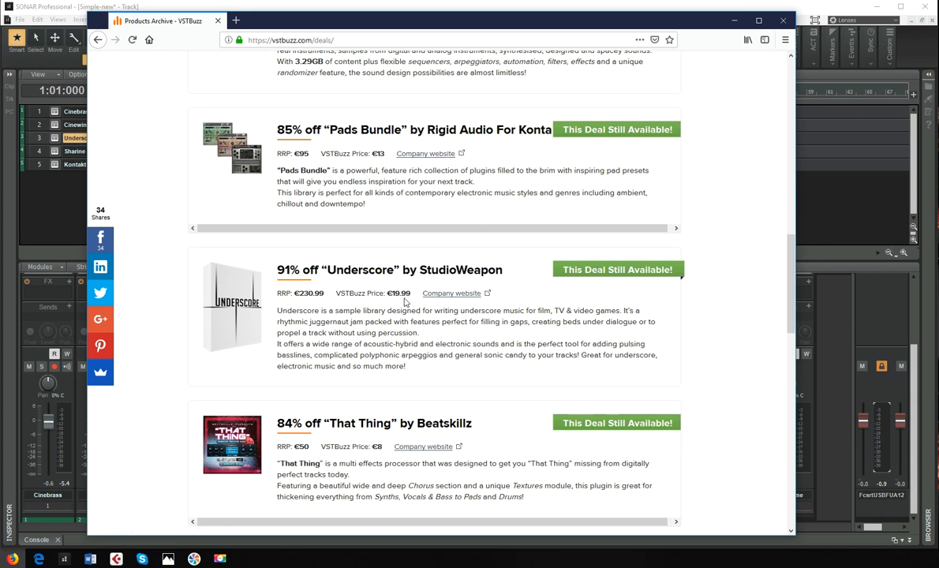
{"action": "left_click", "coordinate": [256, 301]}
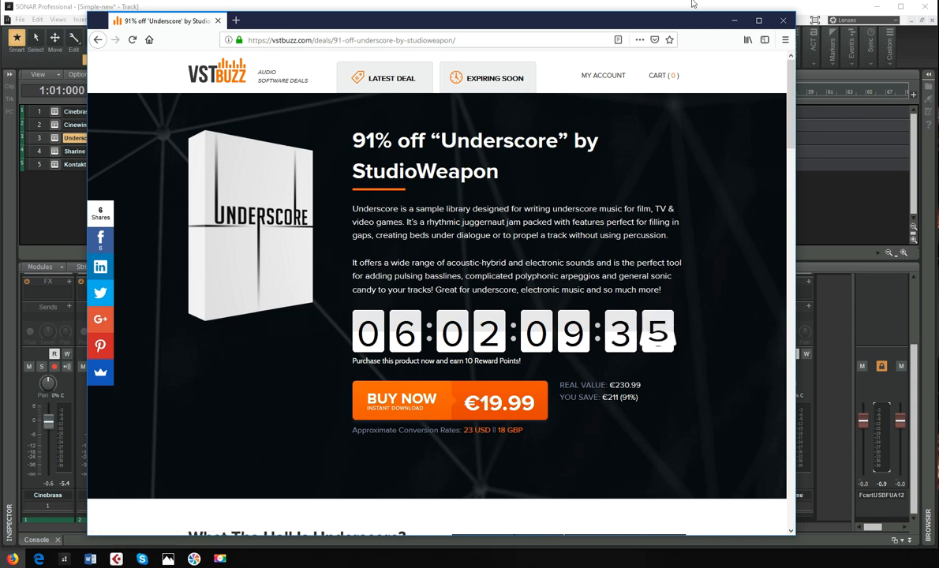
- Return to the Underscore track's Kontakt in SONAR, unsolo and collapse SY - Angry Cat, and expand ML - Ant Colony
{"action": "left_click", "coordinate": [735, 20]}
{"action": "left_click", "coordinate": [54, 139]}
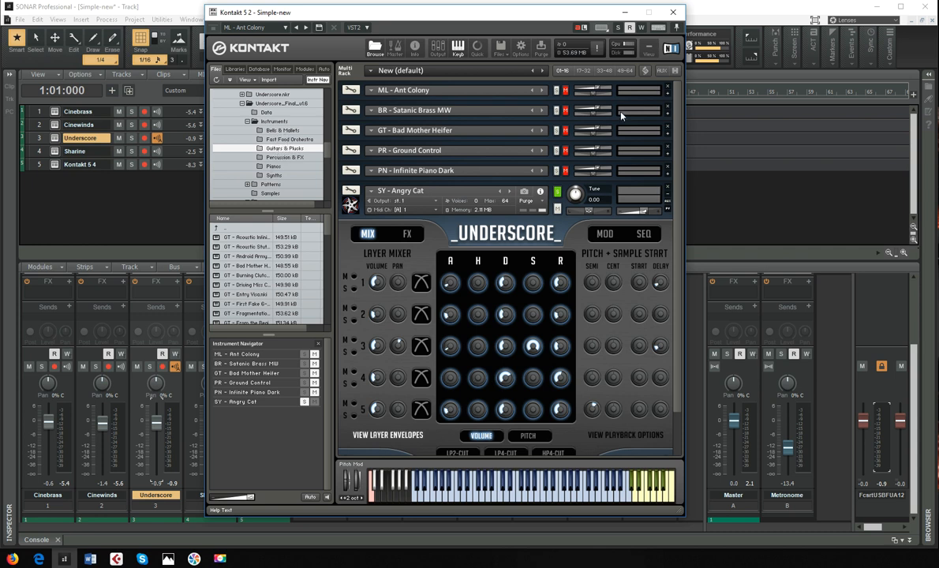
{"action": "left_click", "coordinate": [558, 193]}
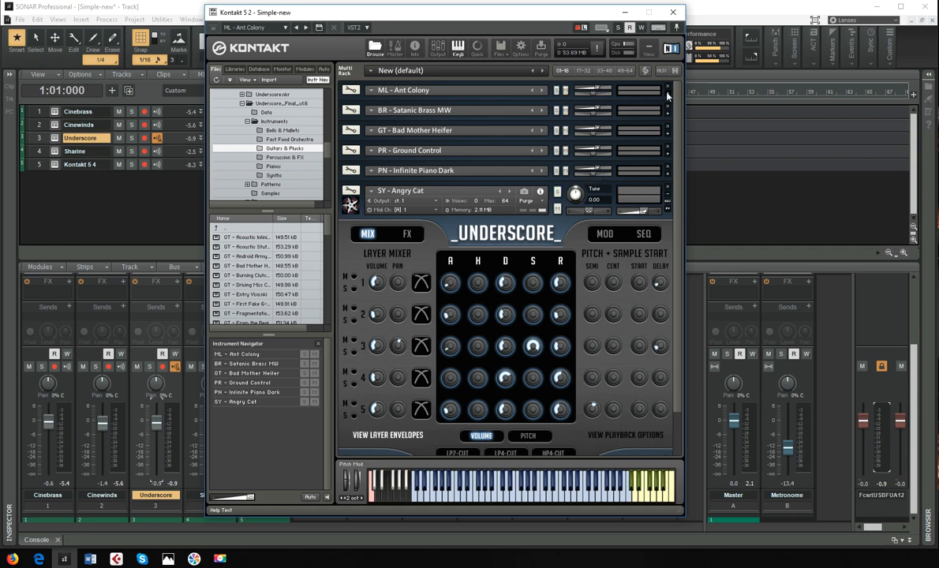
{"action": "left_click", "coordinate": [668, 194]}
{"action": "left_click", "coordinate": [667, 94]}
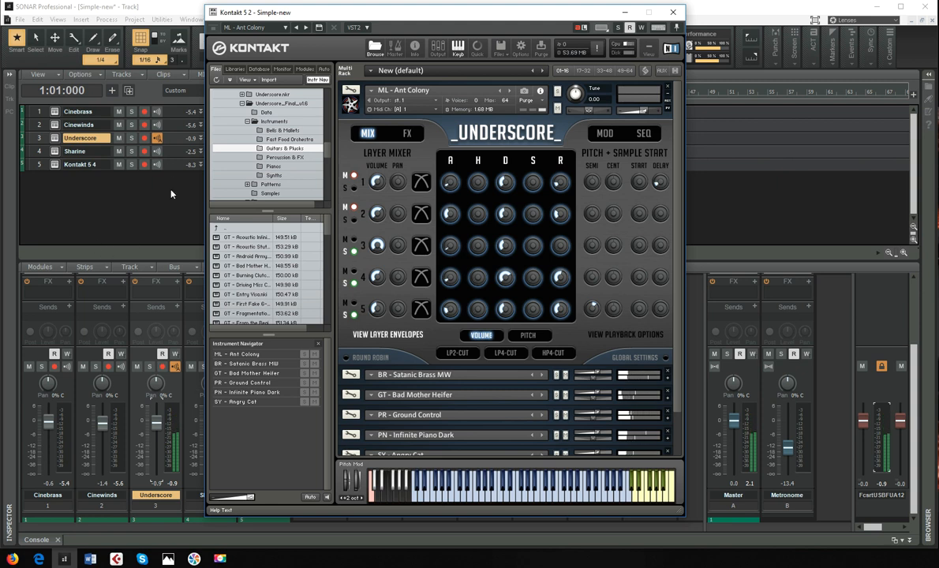
- Switch input echo fully on for the Underscore track and replace ML - Ant Colony with the ML - Bellhop patch
{"action": "left_click", "coordinate": [161, 148]}
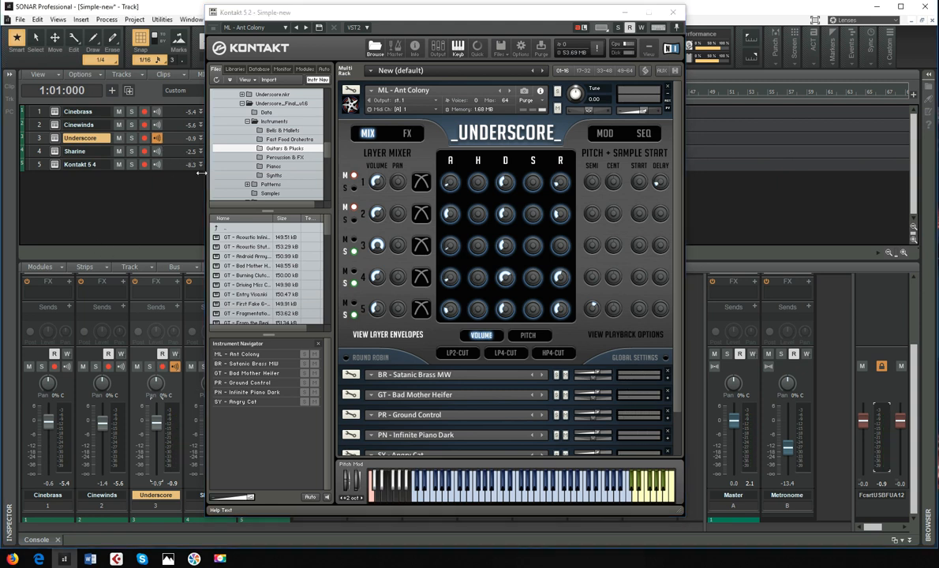
{"action": "left_click", "coordinate": [474, 80]}
{"action": "left_click", "coordinate": [511, 91]}
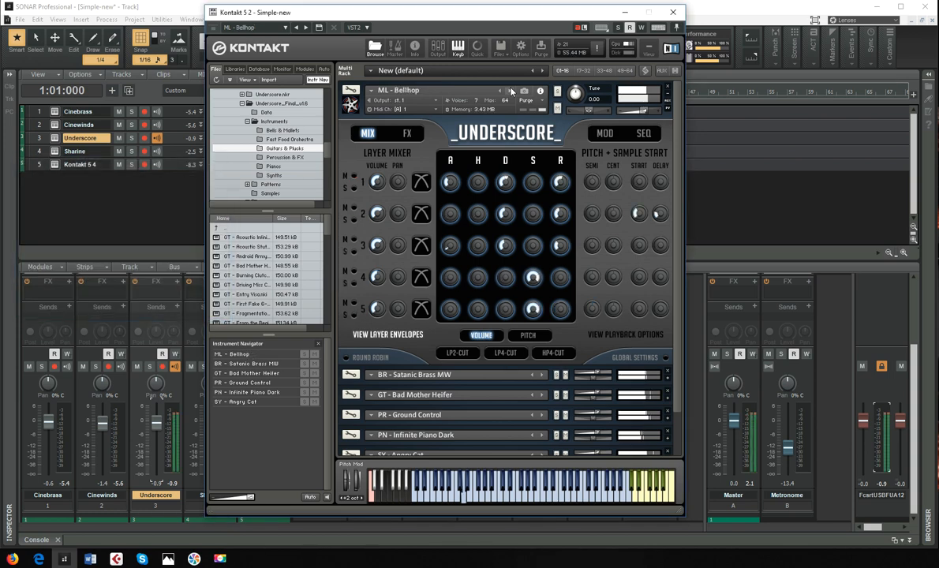
- Solo the ML - Bellhop instrument in the Kontakt rack and reposition the Kontakt window
{"action": "mouse_move", "coordinate": [403, 17]}
{"action": "left_mouse_down"}
{"action": "mouse_move", "coordinate": [648, 17]}
{"action": "mouse_move", "coordinate": [392, 25]}
{"action": "left_mouse_up"}
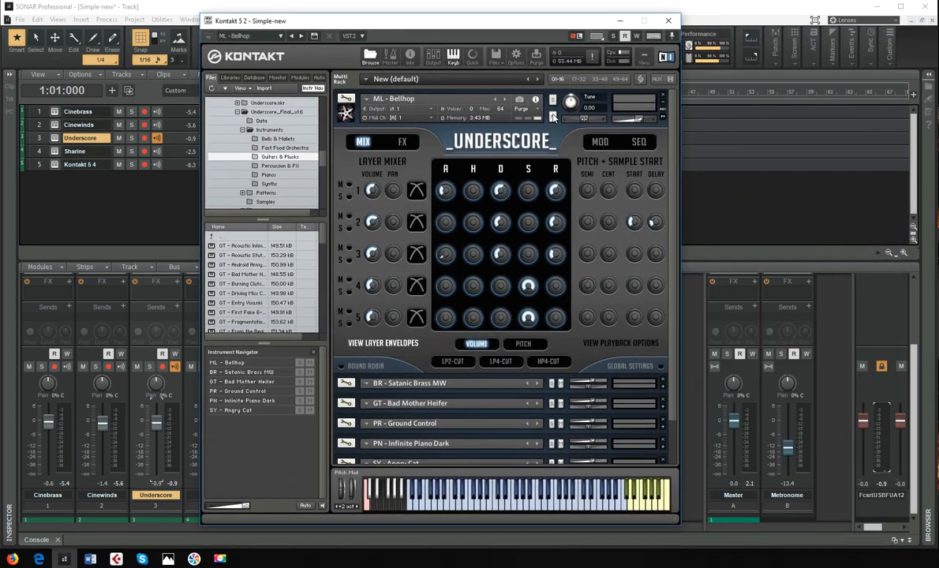
{"action": "left_click", "coordinate": [552, 99]}
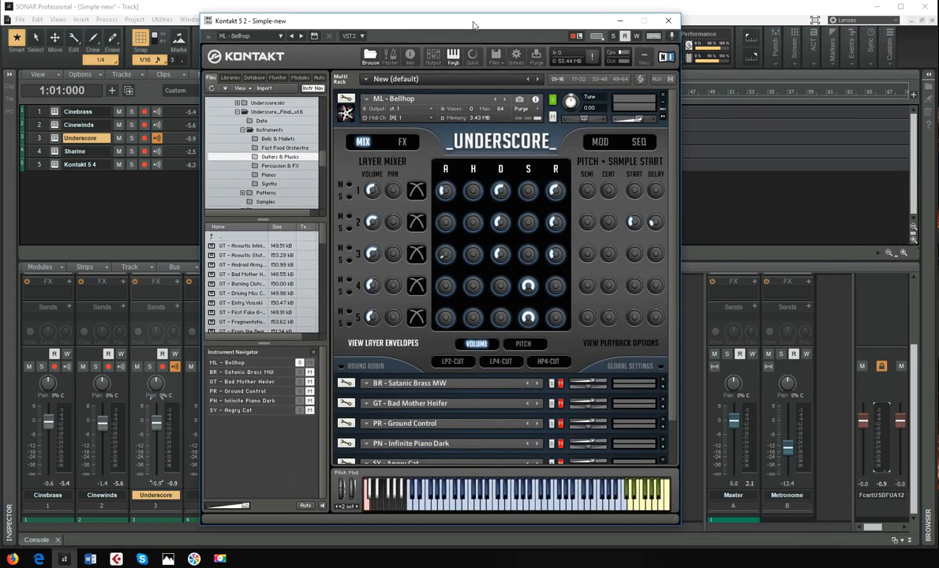
{"action": "left_click_drag", "start_coordinate": [468, 26], "coordinate": [479, 22]}
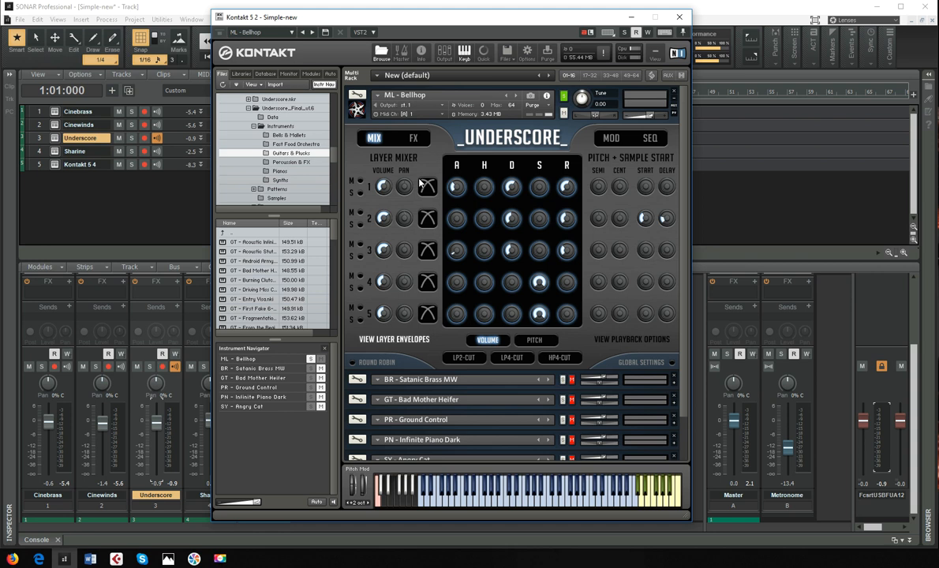
- Audition layers 1 to 4 of ML - Bellhop one at a time, finishing with layer 1 soloed
{"action": "left_click", "coordinate": [360, 193]}
{"action": "left_click", "coordinate": [360, 224]}
{"action": "left_click", "coordinate": [360, 193]}
{"action": "left_click", "coordinate": [361, 257]}
{"action": "left_click", "coordinate": [361, 225]}
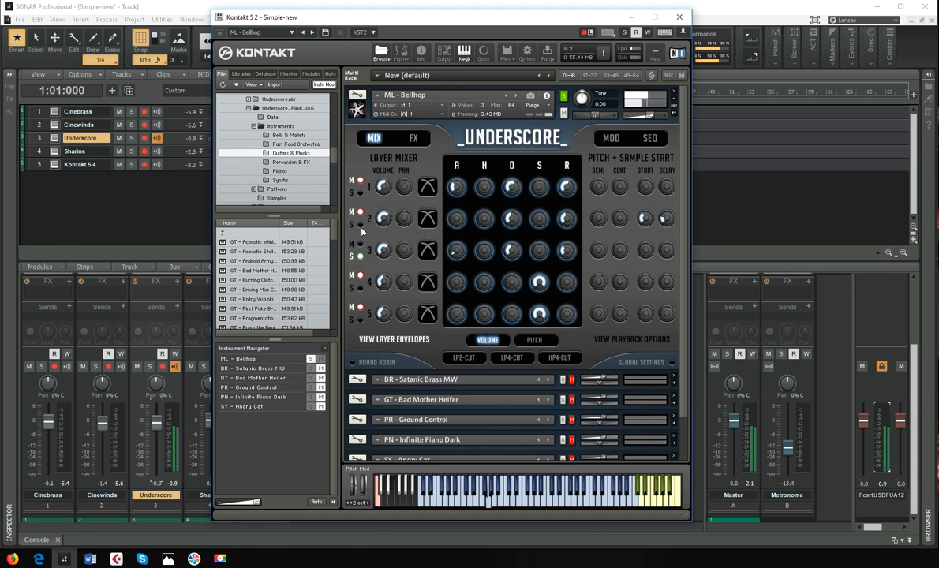
{"action": "left_click", "coordinate": [361, 288]}
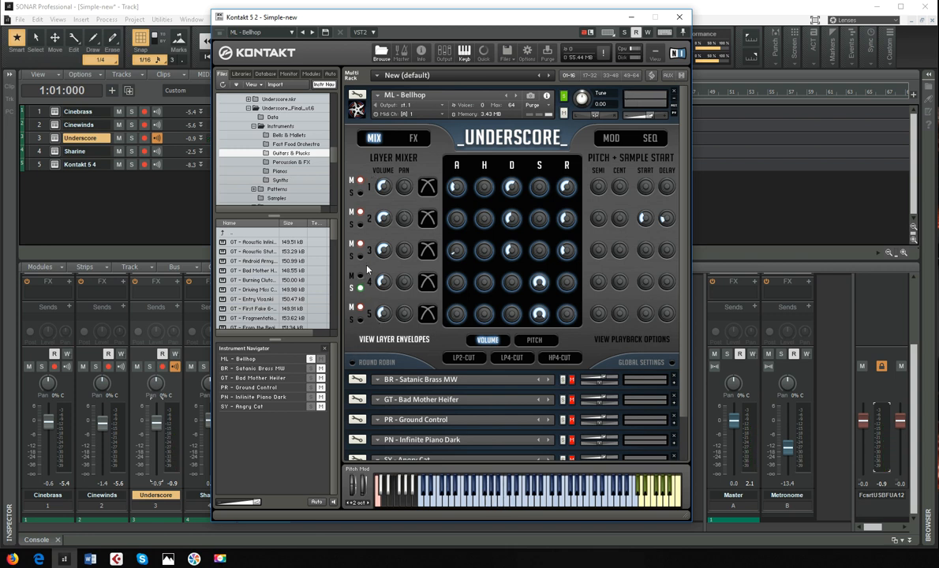
{"action": "left_click", "coordinate": [361, 192]}
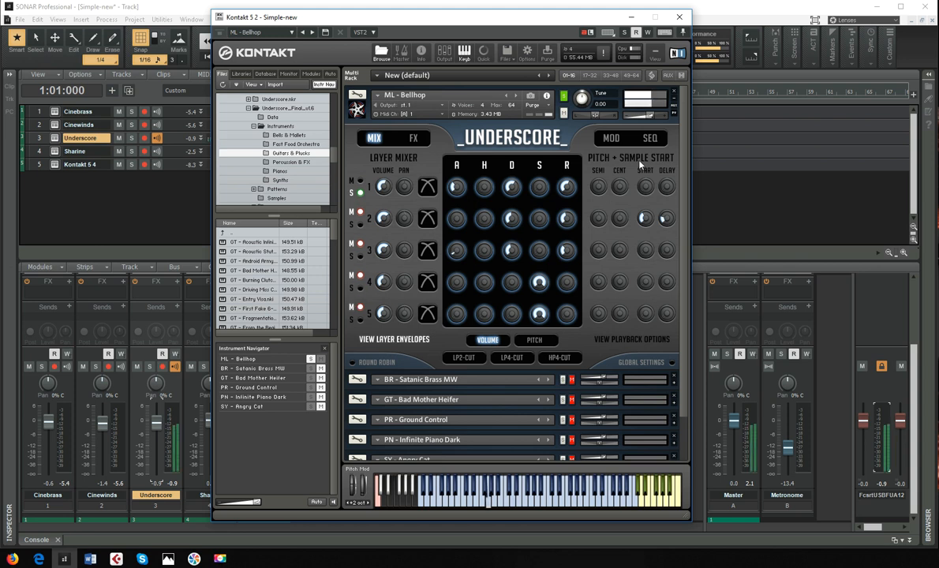
- View ML - Bellhop's sequencer page, collapse the instrument and move the solo from it to BR - Satanic Brass MW
{"action": "left_click", "coordinate": [650, 138]}
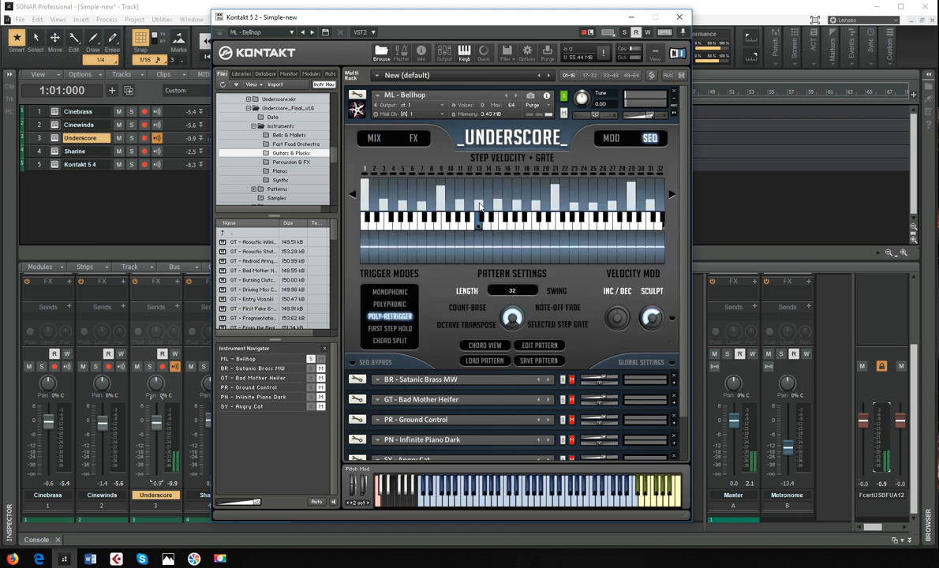
{"action": "left_click", "coordinate": [674, 99]}
{"action": "left_click", "coordinate": [563, 95]}
{"action": "left_click", "coordinate": [563, 115]}
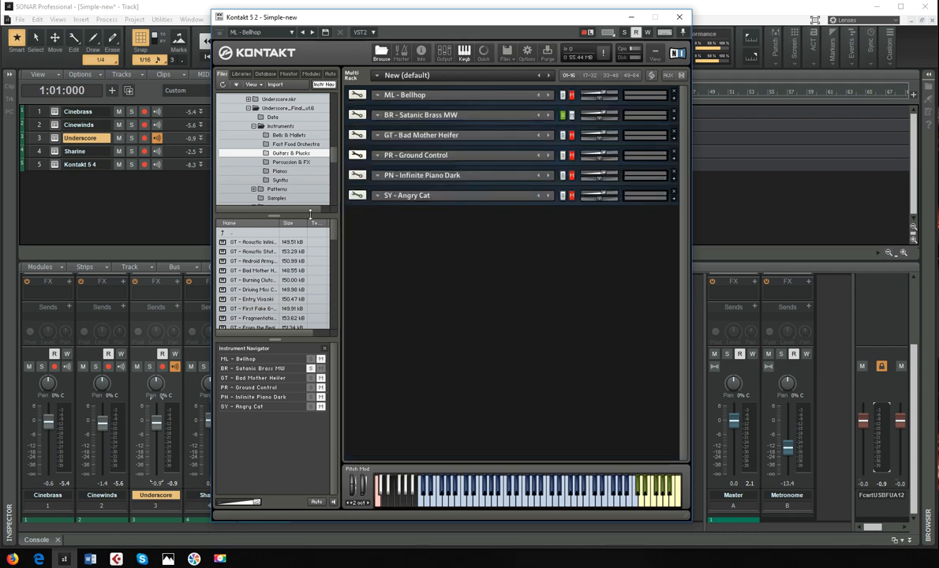
- Show the Fast Food Orchestra folder and replace BR - Satanic Brass MW with the BR - Satanic Brass Swell patch
{"action": "left_click", "coordinate": [292, 144]}
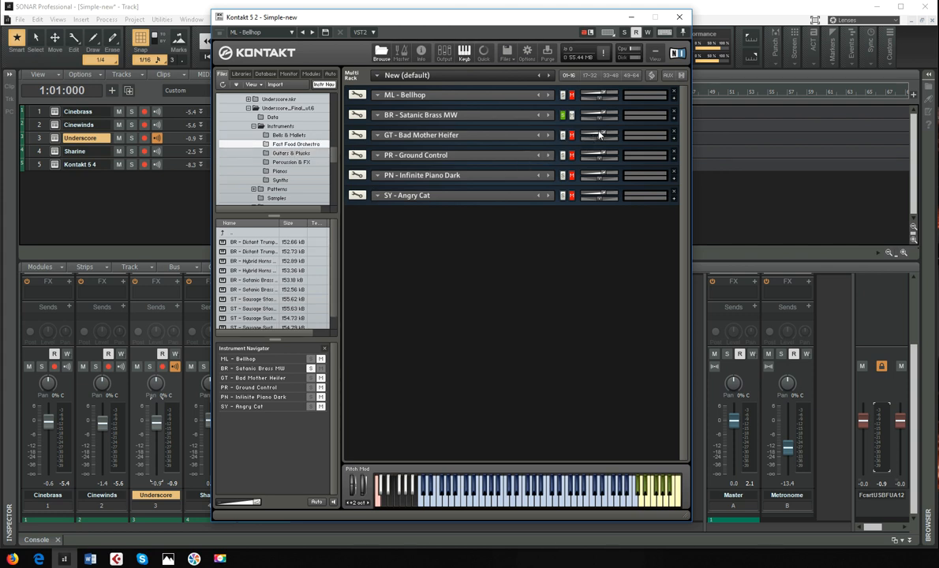
{"action": "left_click", "coordinate": [673, 119]}
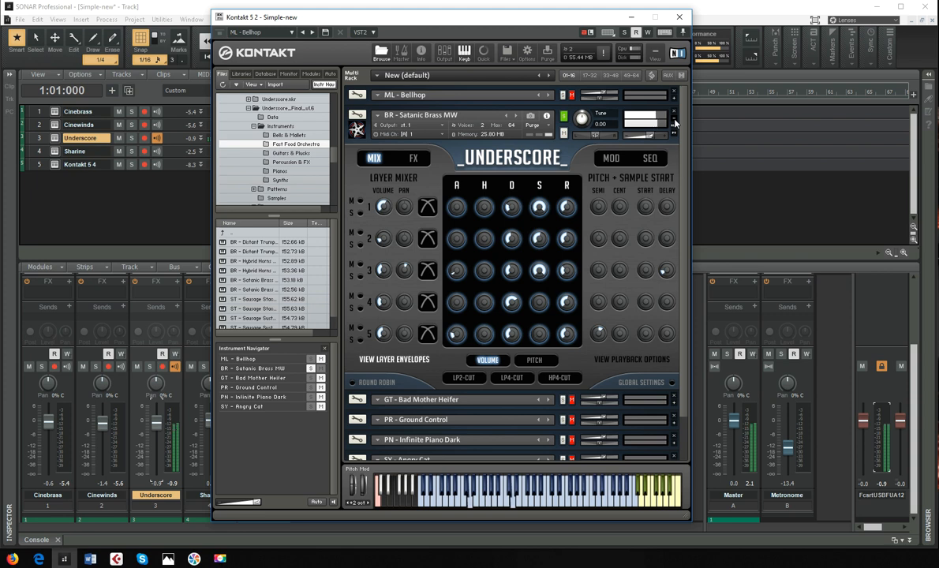
{"action": "left_click", "coordinate": [517, 116]}
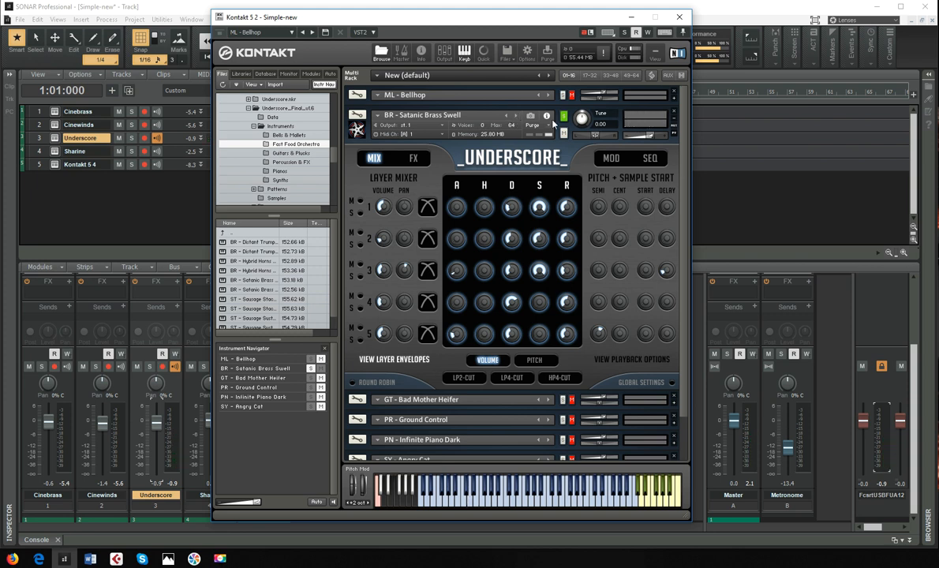
- Move the solo from the brass patch to GT - Bad Mother Heifer, showing its controls and the Guitars & Plucks folder
{"action": "left_click", "coordinate": [565, 118]}
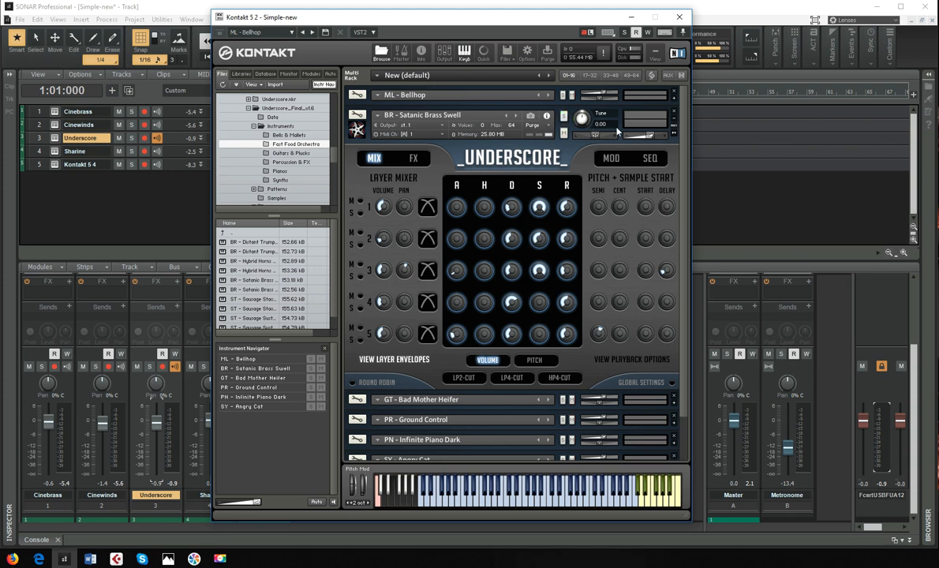
{"action": "left_click", "coordinate": [673, 120]}
{"action": "left_click", "coordinate": [562, 135]}
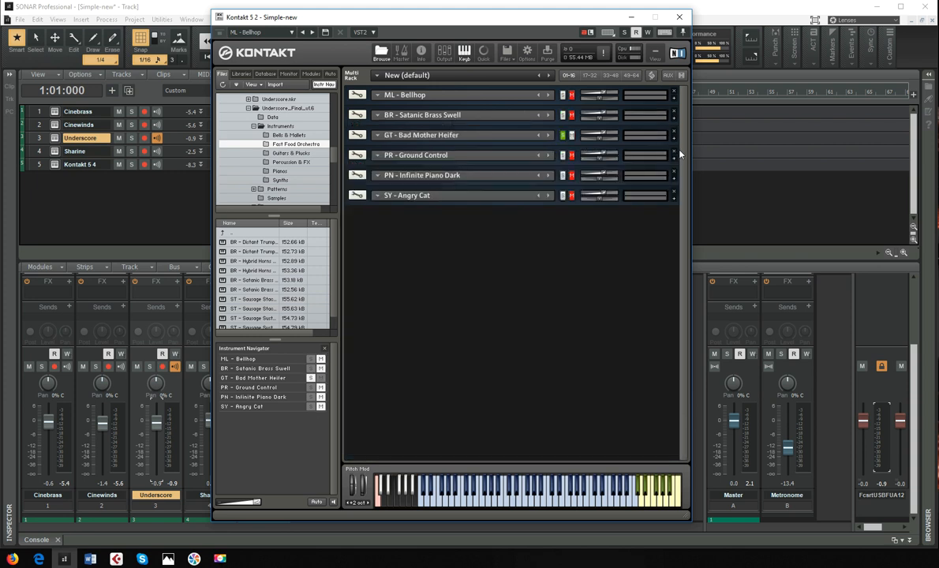
{"action": "left_click", "coordinate": [675, 140]}
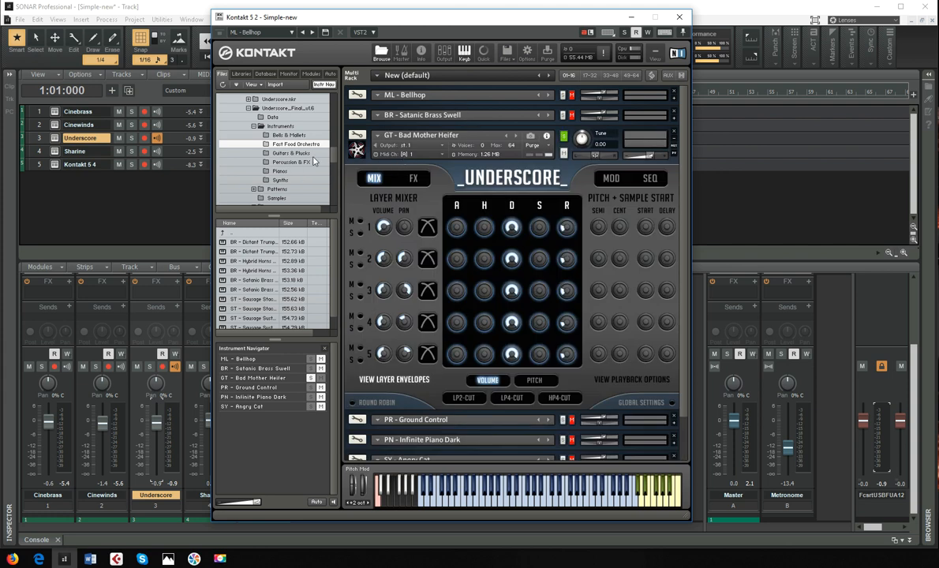
{"action": "left_click", "coordinate": [284, 154]}
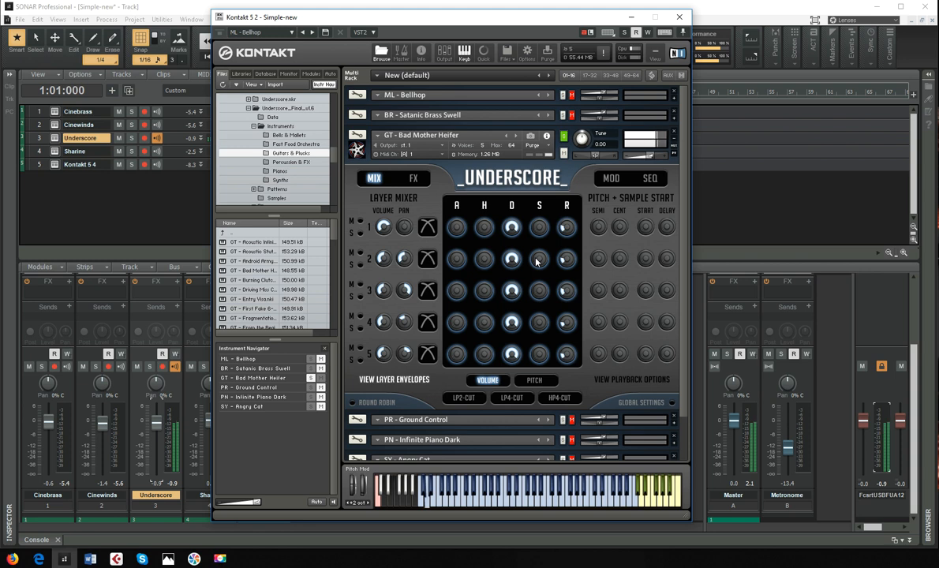
- Collapse GT - Bad Mother Heifer, then solo PR - Ground Control in the rack and expand its controls
{"action": "left_click", "coordinate": [673, 145]}
{"action": "left_click", "coordinate": [562, 155]}
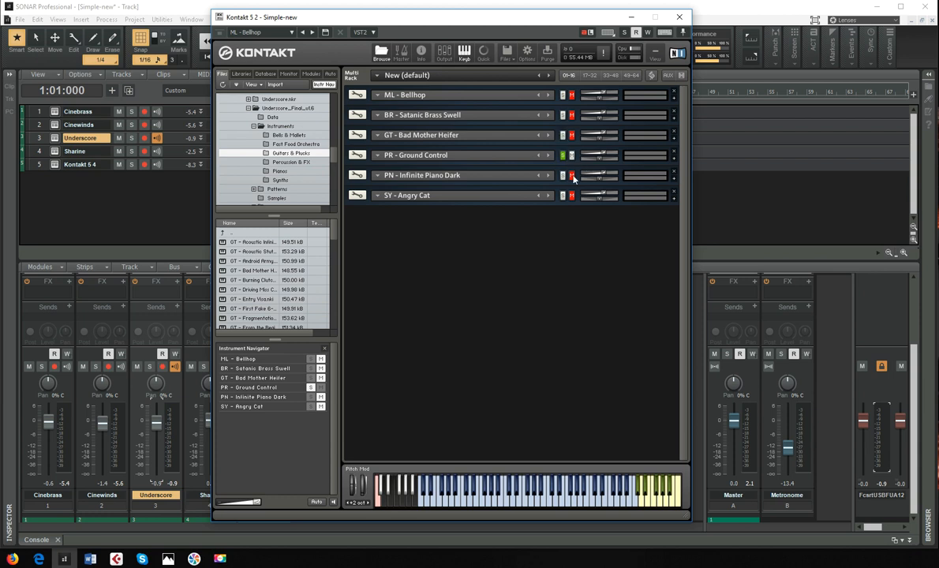
{"action": "left_click", "coordinate": [675, 162]}
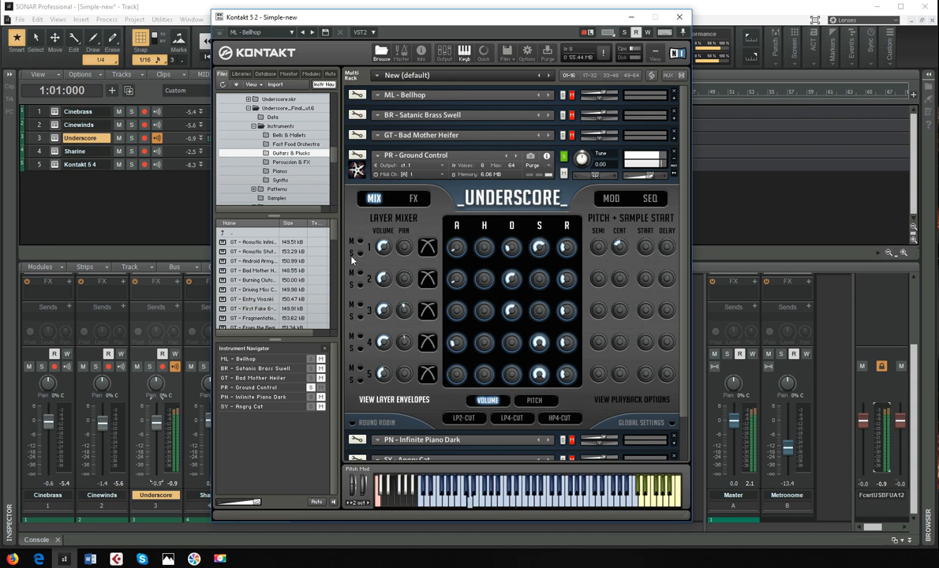
- Solo layers 1, 2 and 3 of PR - Ground Control one after another to audition each separately
{"action": "left_click", "coordinate": [361, 253]}
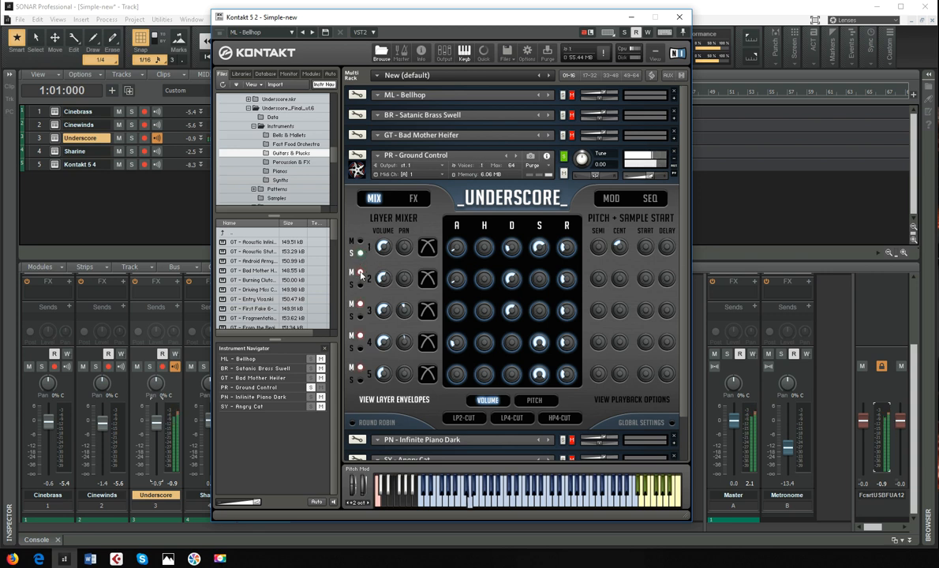
{"action": "left_click", "coordinate": [361, 284]}
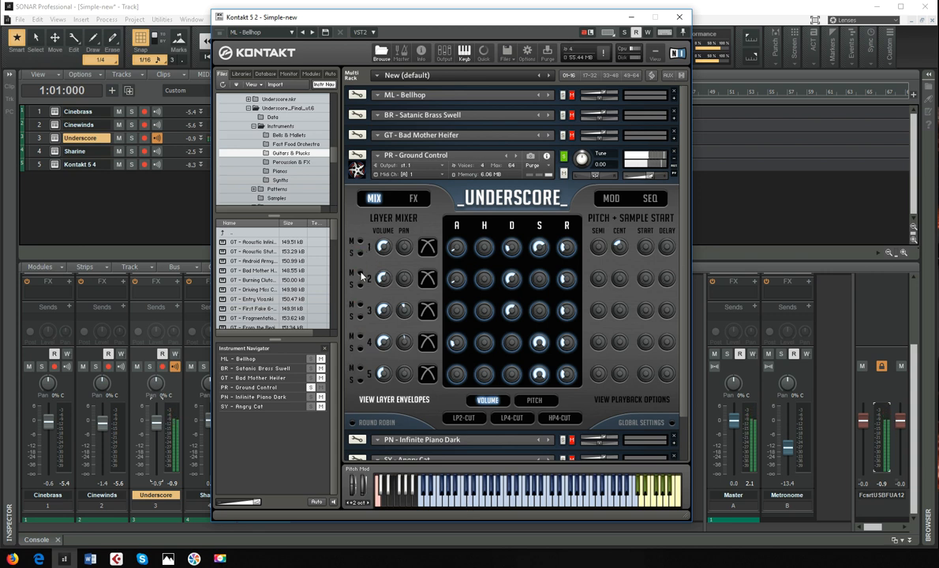
{"action": "left_click", "coordinate": [361, 316]}
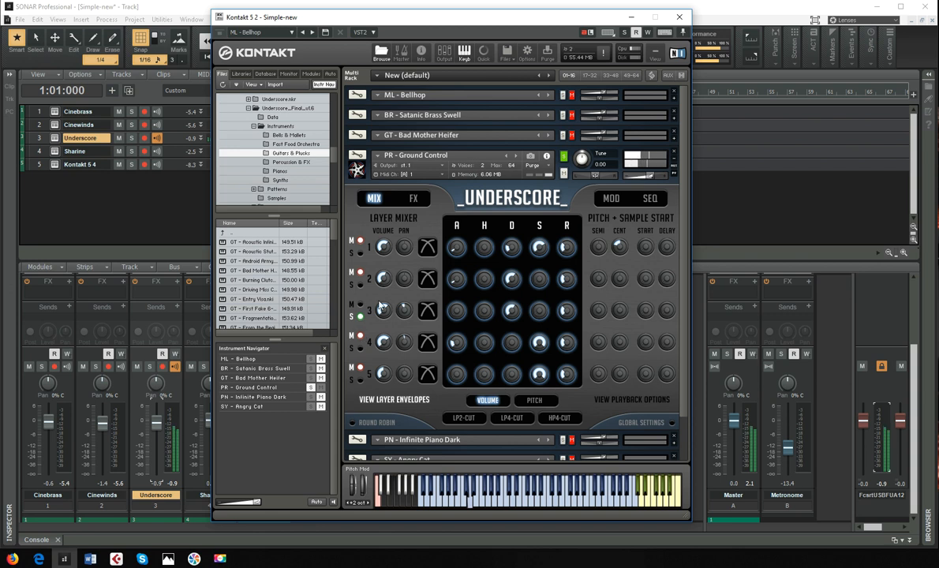
- Collapse PR - Ground Control, move the solo to PN - Infinite Piano Dark and show the Pianos folder
{"action": "left_click", "coordinate": [671, 167]}
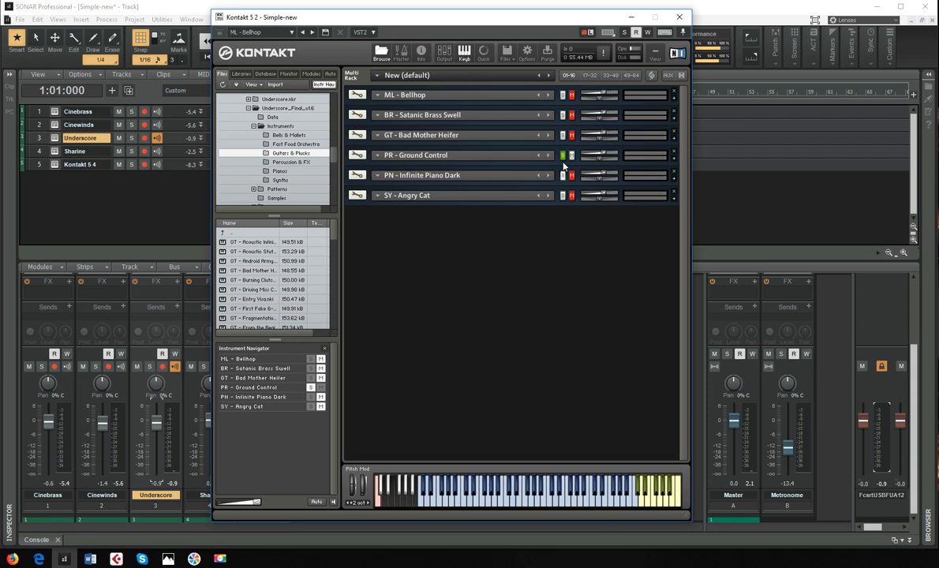
{"action": "left_click", "coordinate": [562, 175]}
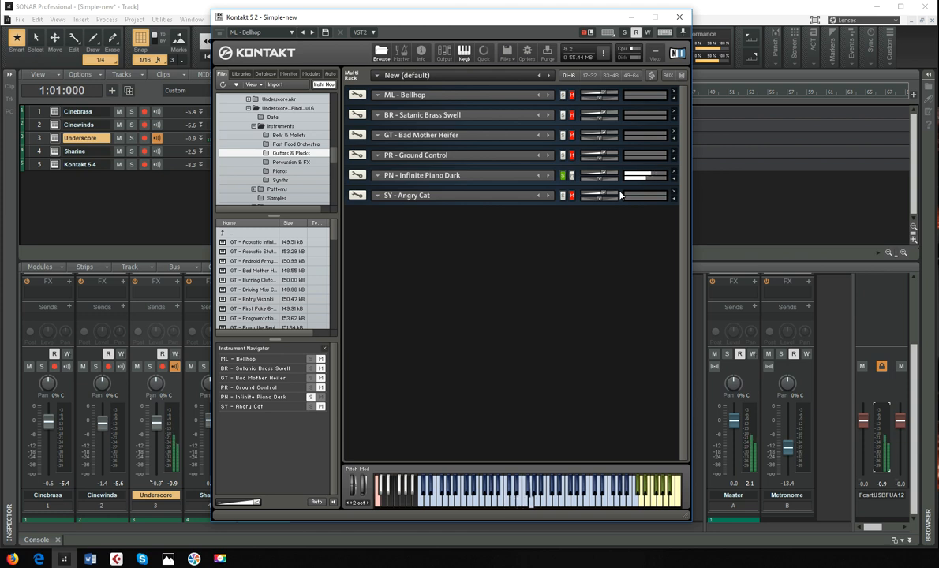
{"action": "left_click", "coordinate": [283, 172]}
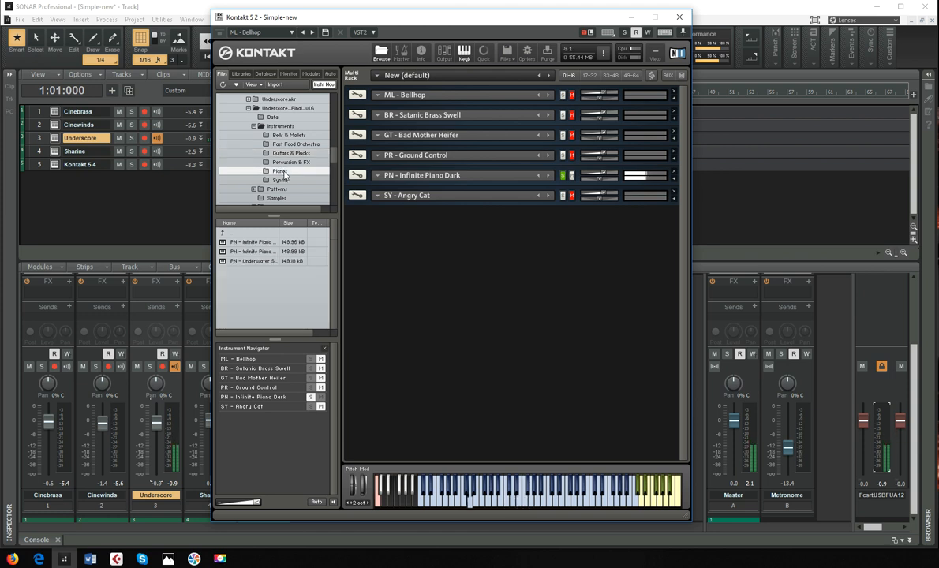
- Move the solo to SY - Angry Cat, expanding its controls and showing the Synths folder
{"action": "left_click", "coordinate": [563, 196]}
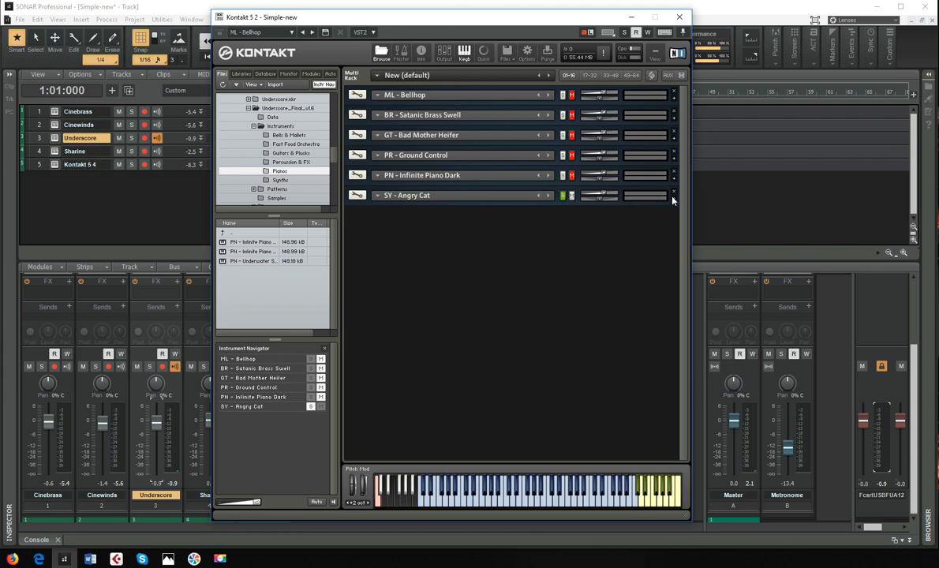
{"action": "left_click", "coordinate": [653, 199]}
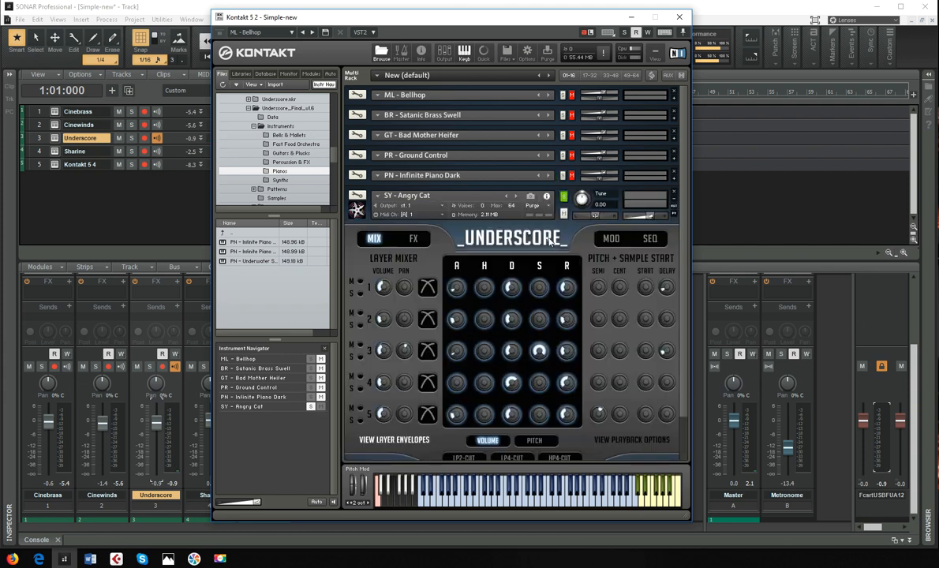
{"action": "left_click", "coordinate": [310, 181]}
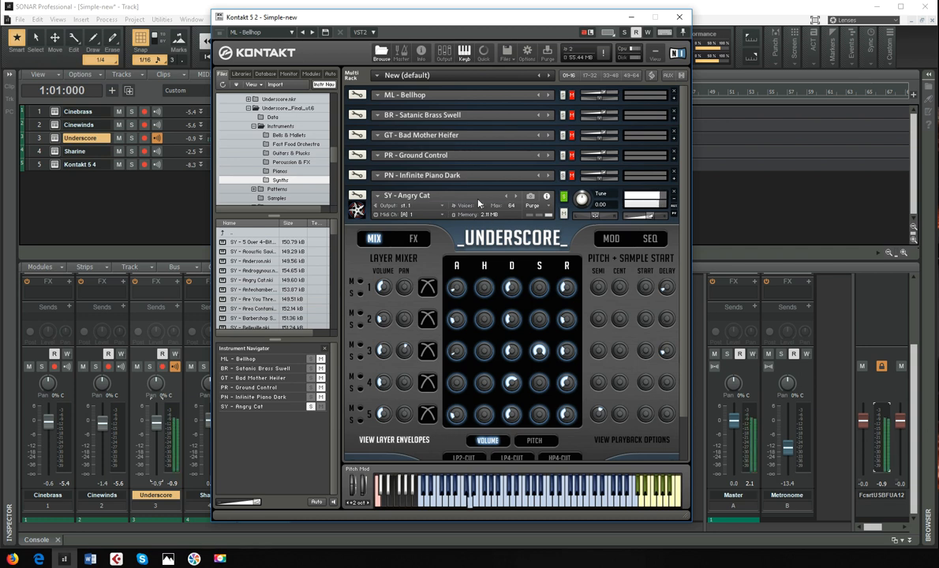
- Replace SY - Angry Cat with SY - Androgynous and after it SY - Anderson, and close the instrument window
{"action": "left_click", "coordinate": [508, 196]}
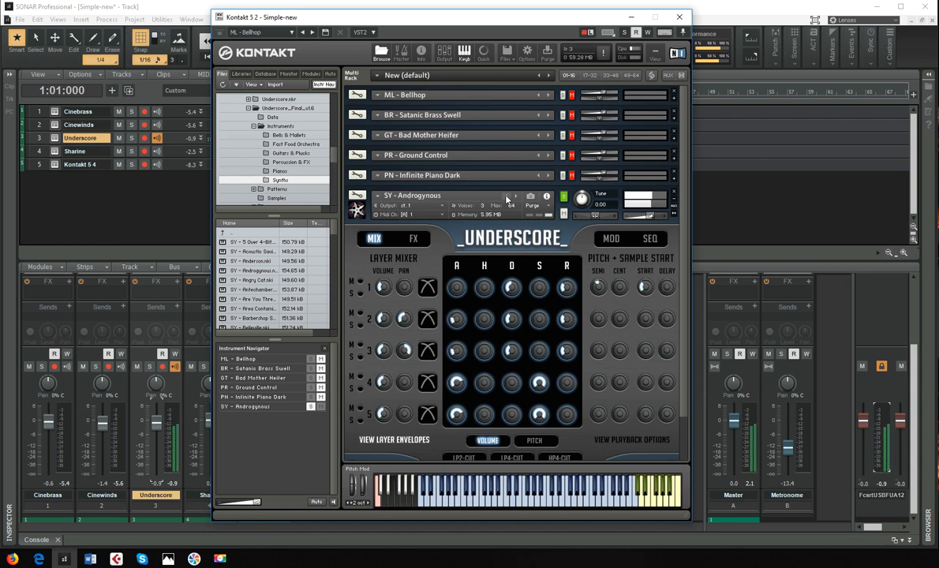
{"action": "left_click", "coordinate": [507, 196]}
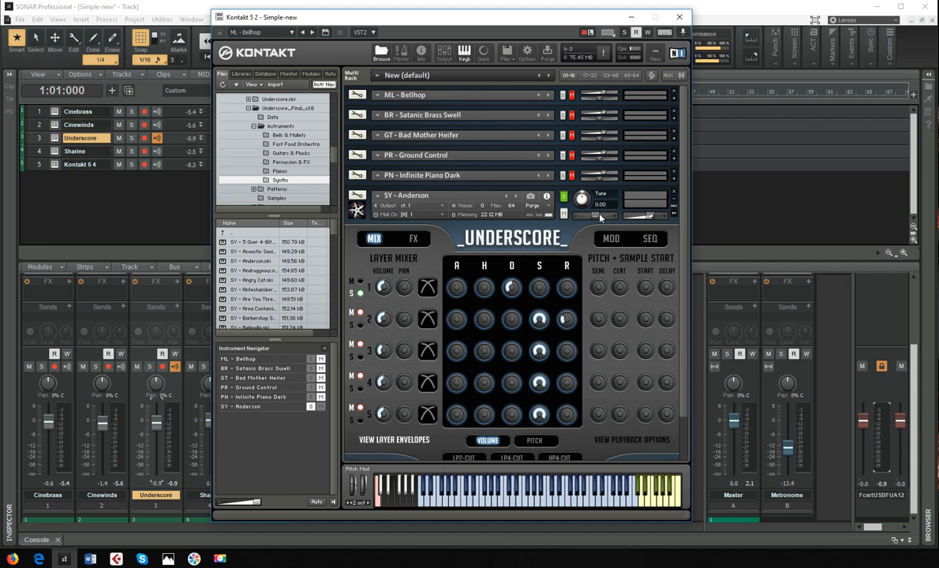
{"action": "left_click", "coordinate": [680, 17]}
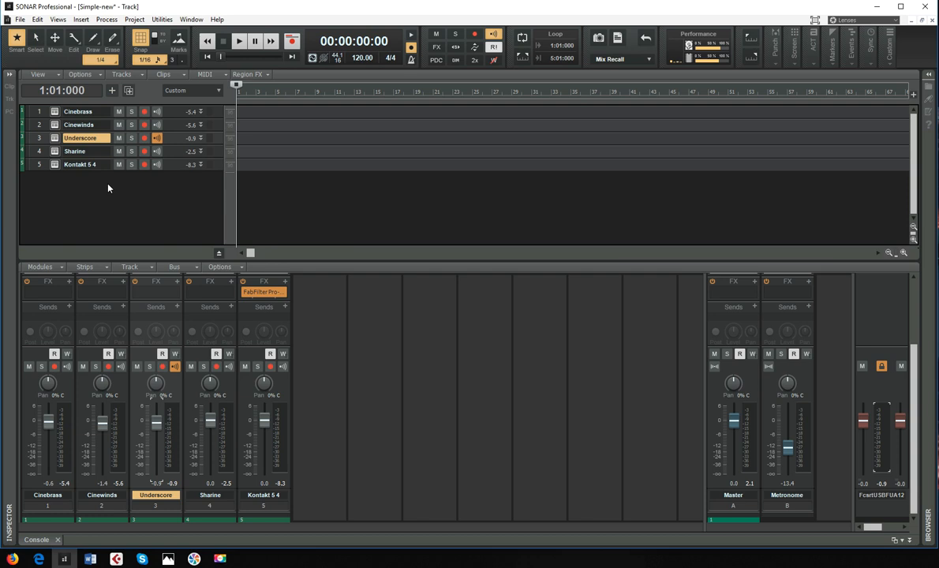
- Enable input echo on the Sharine track and view its instrument's mixer page, rack effects and main table view
{"action": "left_click", "coordinate": [157, 150]}
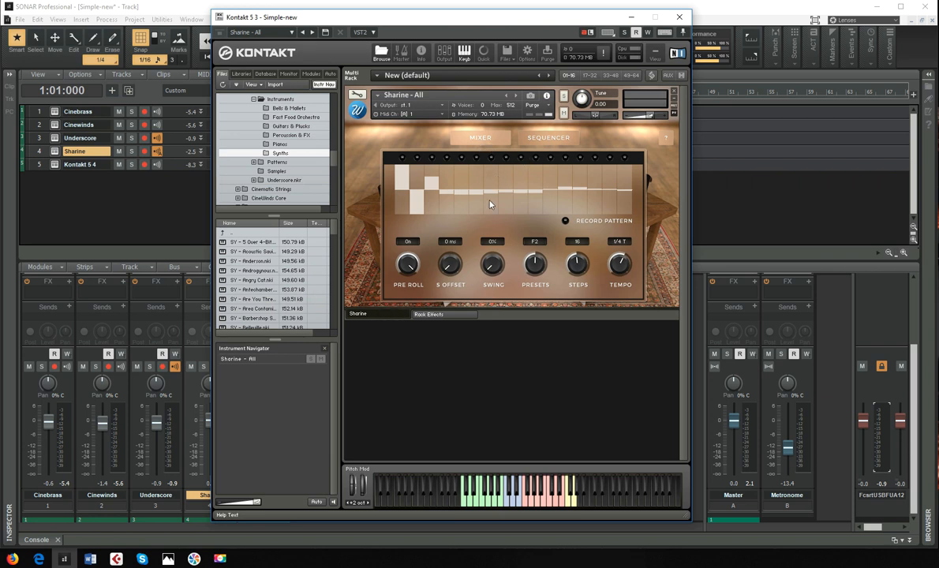
{"action": "left_click", "coordinate": [472, 138]}
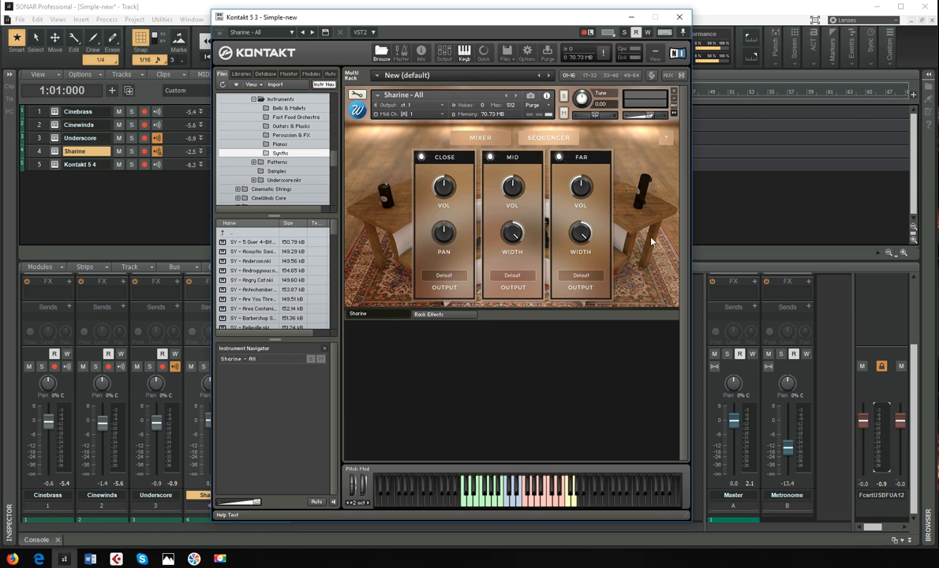
{"action": "left_click", "coordinate": [432, 315]}
{"action": "left_click", "coordinate": [395, 316]}
{"action": "left_click", "coordinate": [481, 139]}
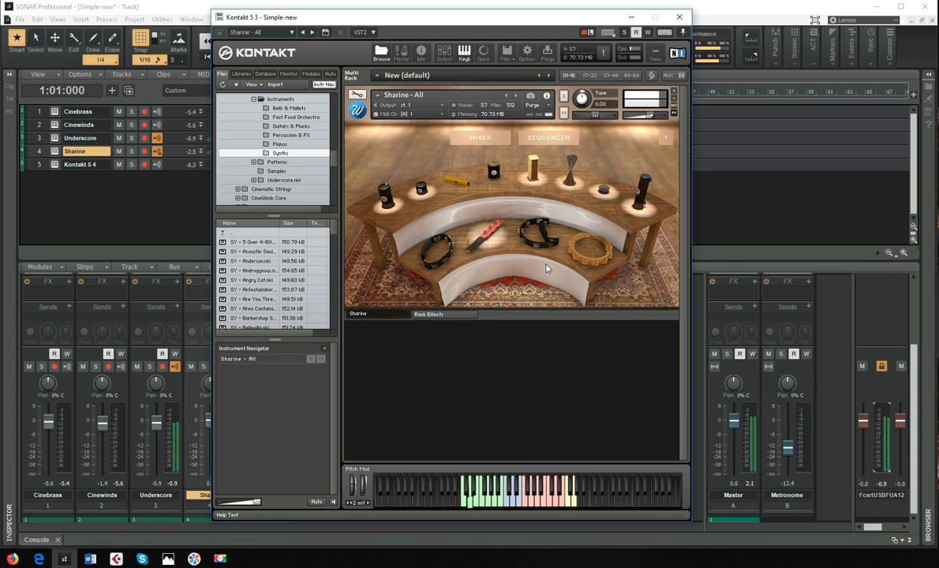
- Make Sharine the only track with input echo and toggle individual percussion instruments on its table
{"action": "left_click", "coordinate": [169, 146]}
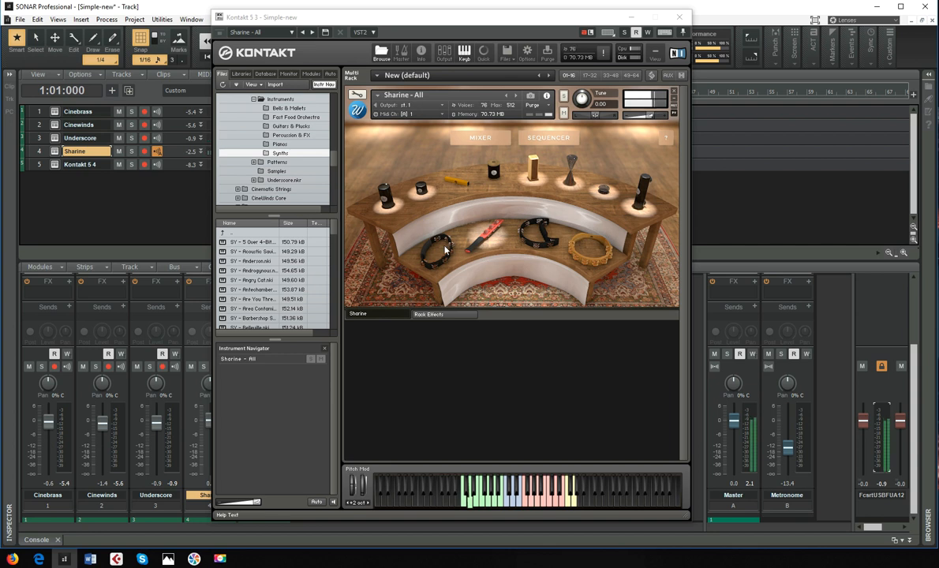
{"action": "left_click", "coordinate": [436, 202]}
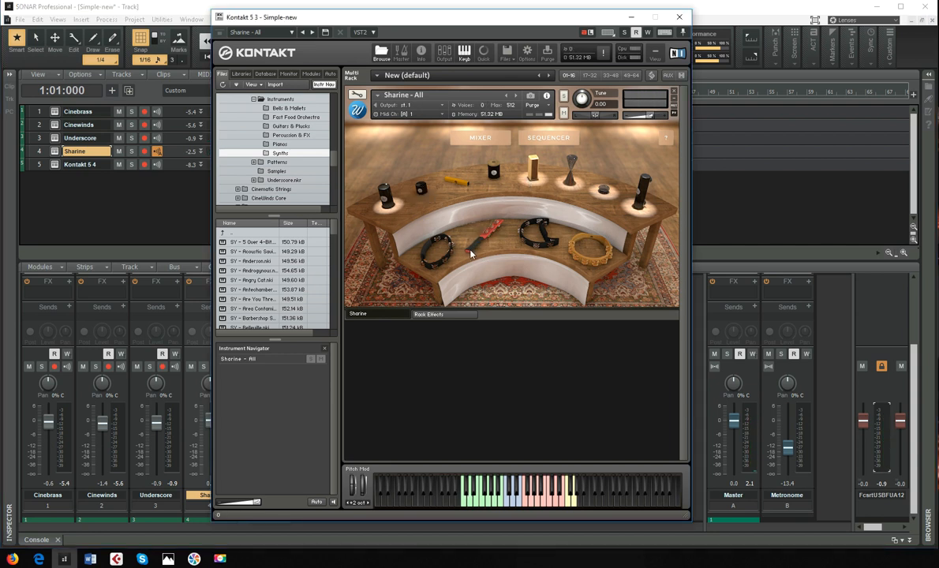
{"action": "left_click", "coordinate": [387, 193]}
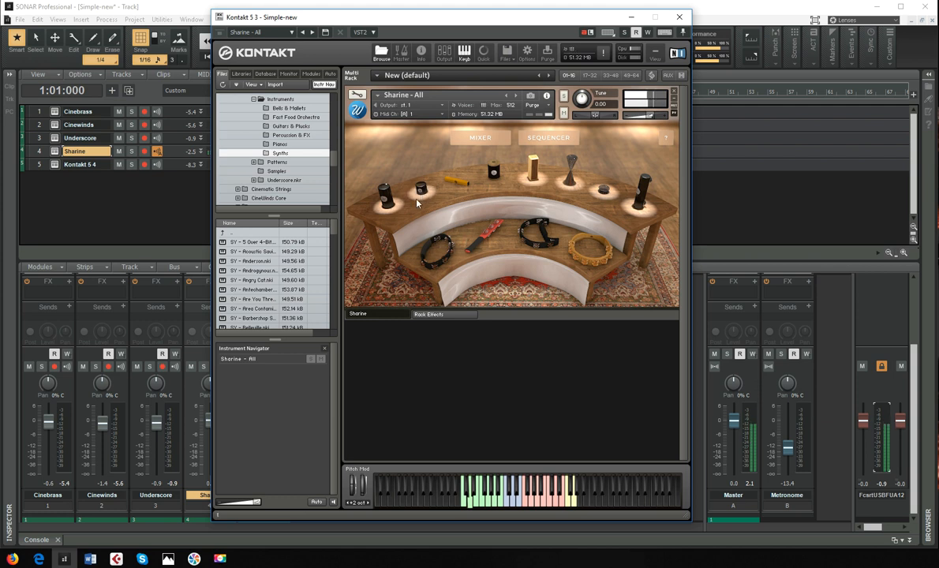
{"action": "left_click", "coordinate": [462, 185]}
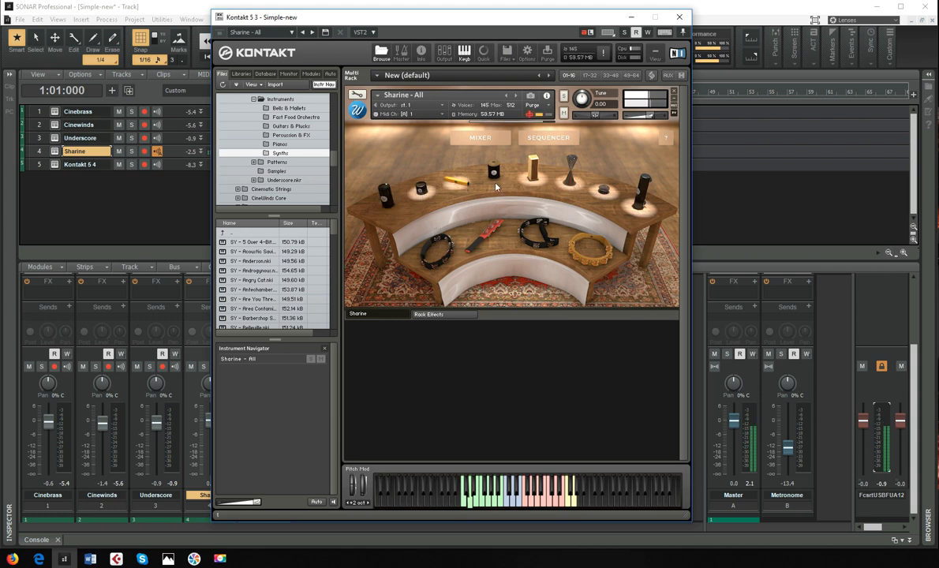
{"action": "left_click", "coordinate": [534, 178]}
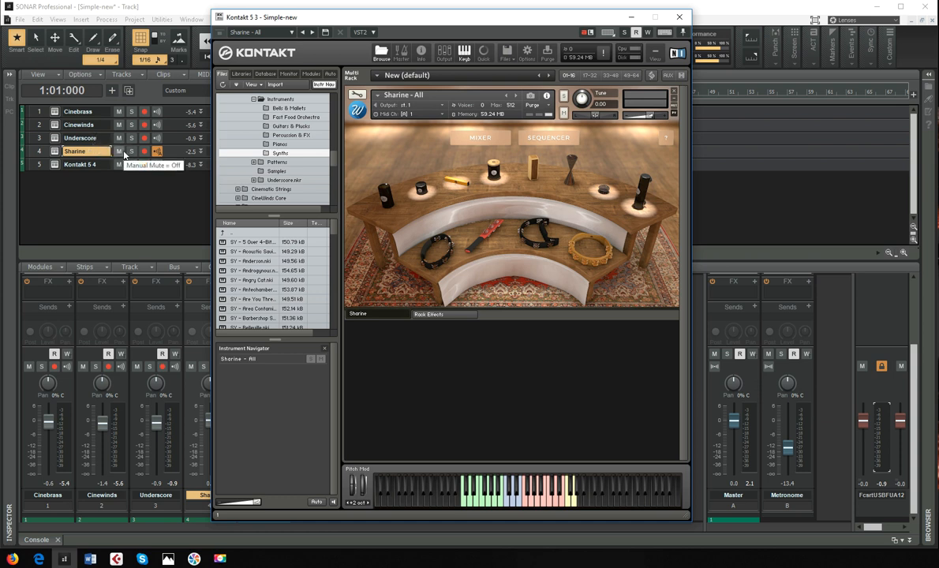
- Alternate the track selection between Underscore and Sharine, finishing on Sharine
{"action": "left_click", "coordinate": [102, 138]}
{"action": "left_click", "coordinate": [96, 151]}
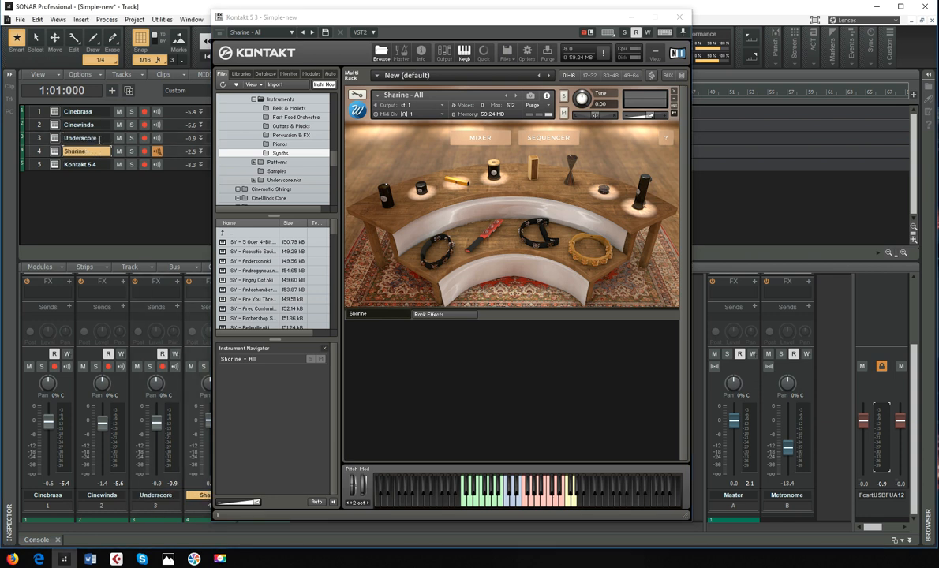
{"action": "left_click", "coordinate": [93, 138]}
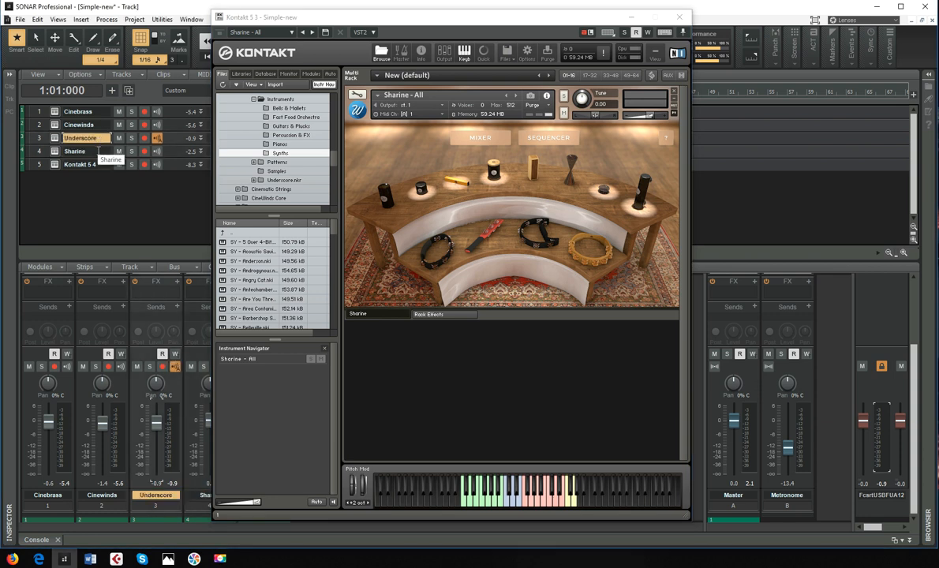
{"action": "left_click", "coordinate": [98, 151]}
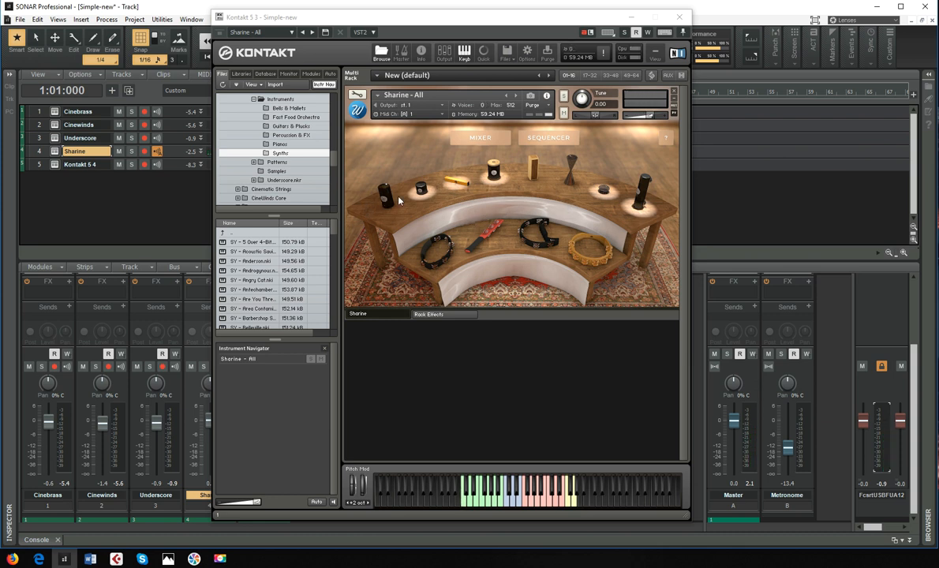
- Show Sharine's sequencer page and draw an uneven up-and-down pattern across its 16 steps
{"action": "left_click", "coordinate": [548, 137]}
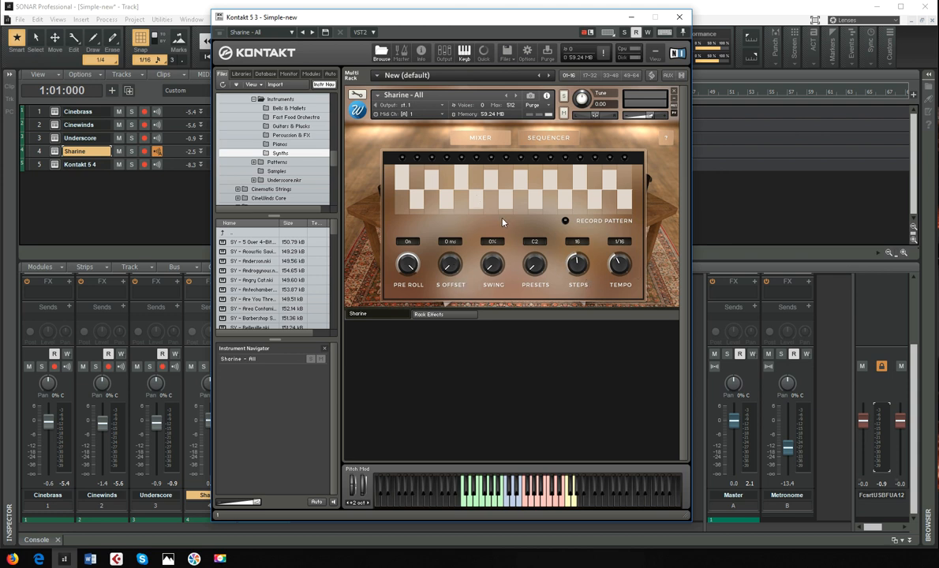
{"action": "mouse_move", "coordinate": [397, 192]}
{"action": "left_mouse_down"}
{"action": "mouse_move", "coordinate": [624, 191]}
{"action": "mouse_move", "coordinate": [401, 173]}
{"action": "left_mouse_up"}
{"action": "mouse_move", "coordinate": [464, 198]}
{"action": "left_mouse_down"}
{"action": "mouse_move", "coordinate": [446, 198]}
{"action": "mouse_move", "coordinate": [522, 208]}
{"action": "mouse_move", "coordinate": [580, 172]}
{"action": "left_mouse_up"}
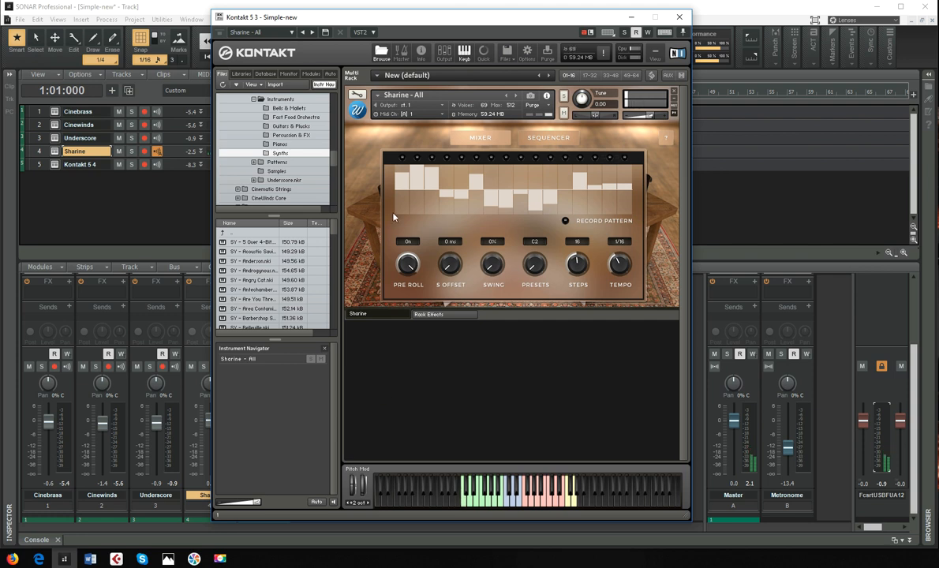
- Adjust individual bars in the first half of the Sharine pattern so high and low steps alternate
{"action": "left_click", "coordinate": [417, 199]}
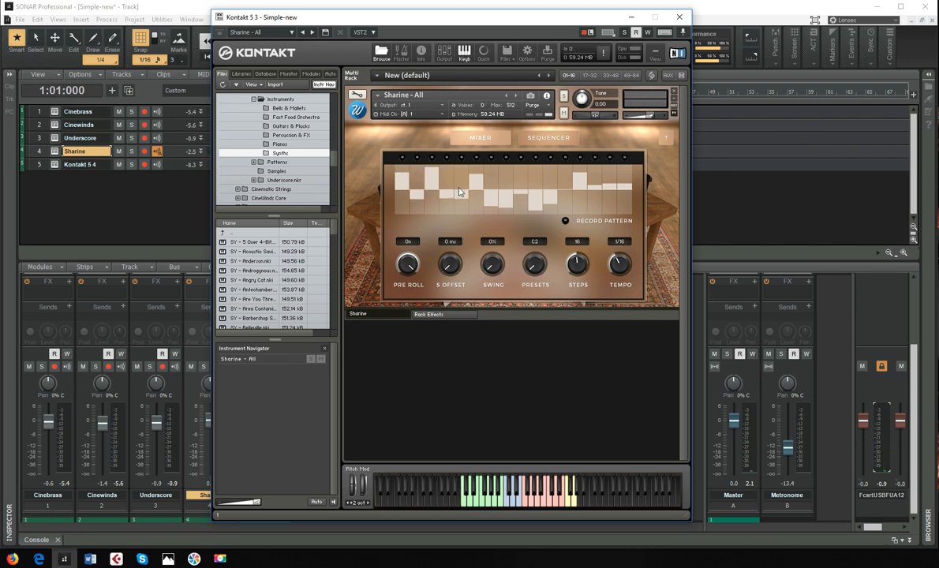
{"action": "left_click", "coordinate": [460, 178]}
{"action": "left_click", "coordinate": [475, 197]}
{"action": "left_click", "coordinate": [491, 183]}
{"action": "left_click", "coordinate": [523, 174]}
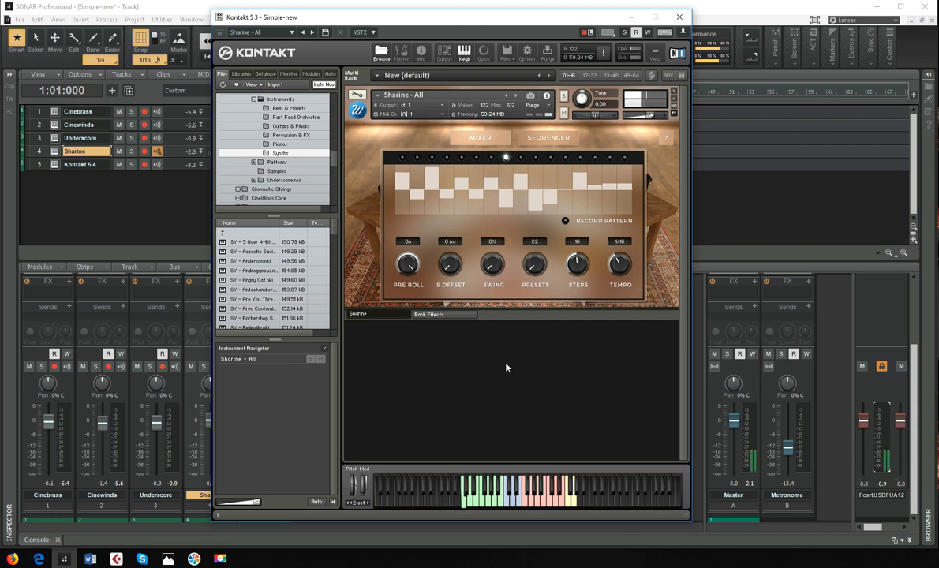
- Set the sequencer to 14 steps with 35% swing, trying the 1/4 T tempo before settling on 1/16
{"action": "left_click_drag", "start_coordinate": [623, 265], "coordinate": [626, 256]}
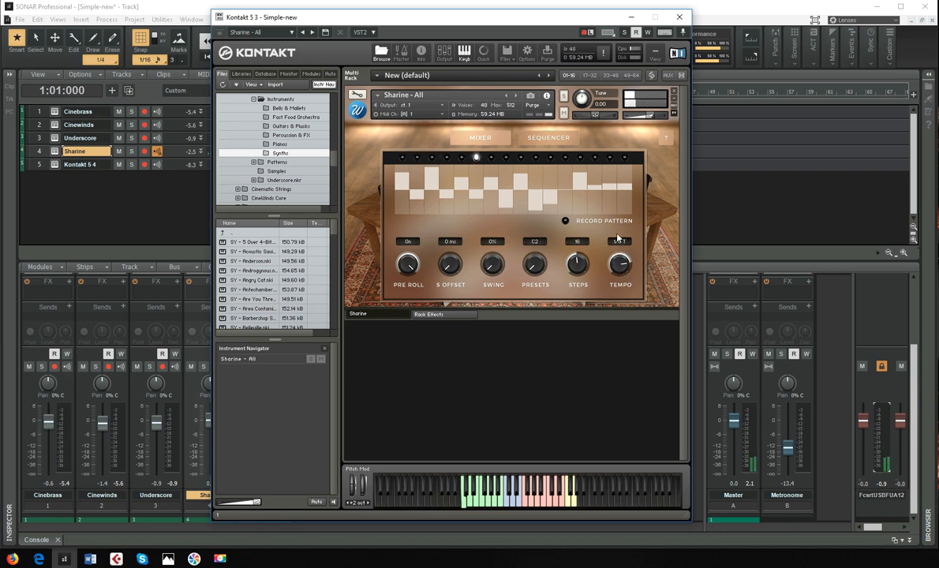
{"action": "left_click_drag", "start_coordinate": [619, 269], "coordinate": [621, 293]}
{"action": "mouse_move", "coordinate": [580, 264]}
{"action": "left_mouse_down"}
{"action": "mouse_move", "coordinate": [583, 310]}
{"action": "mouse_move", "coordinate": [581, 259]}
{"action": "mouse_move", "coordinate": [581, 268]}
{"action": "left_mouse_up"}
{"action": "left_click_drag", "start_coordinate": [491, 278], "coordinate": [454, 237]}
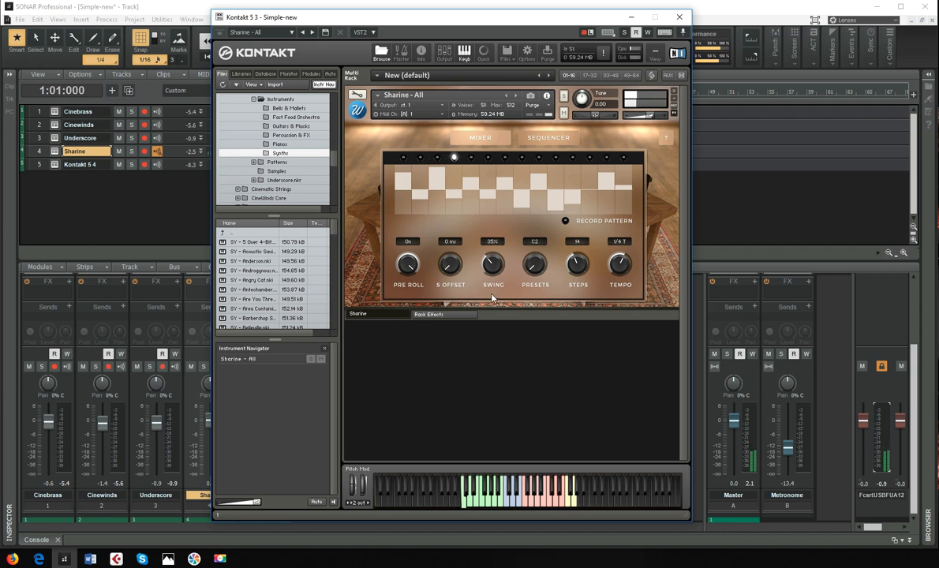
{"action": "left_click_drag", "start_coordinate": [625, 264], "coordinate": [626, 305]}
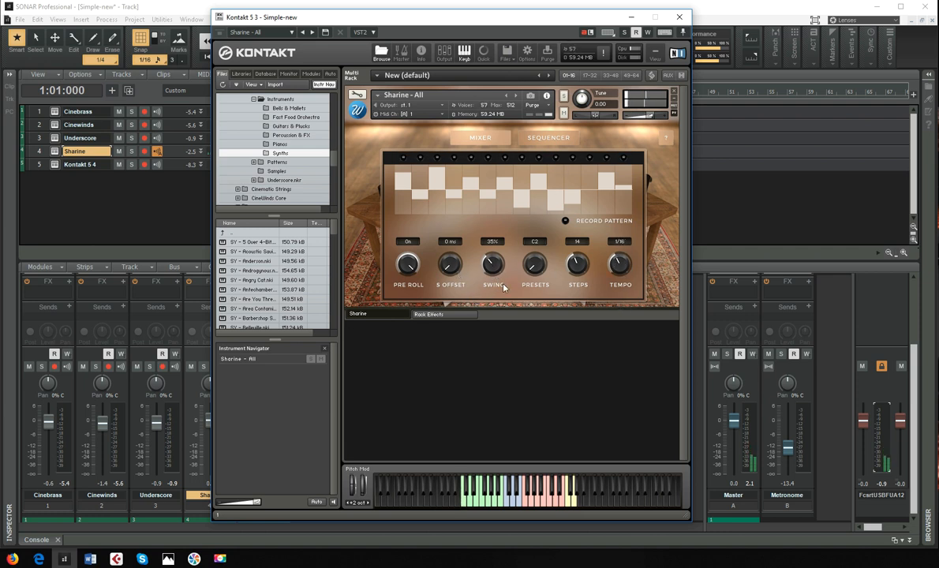
- Show Sharine's rack effects and enable Chorus, Flanger, Delay, EQ and Envelope
{"action": "left_click", "coordinate": [432, 314]}
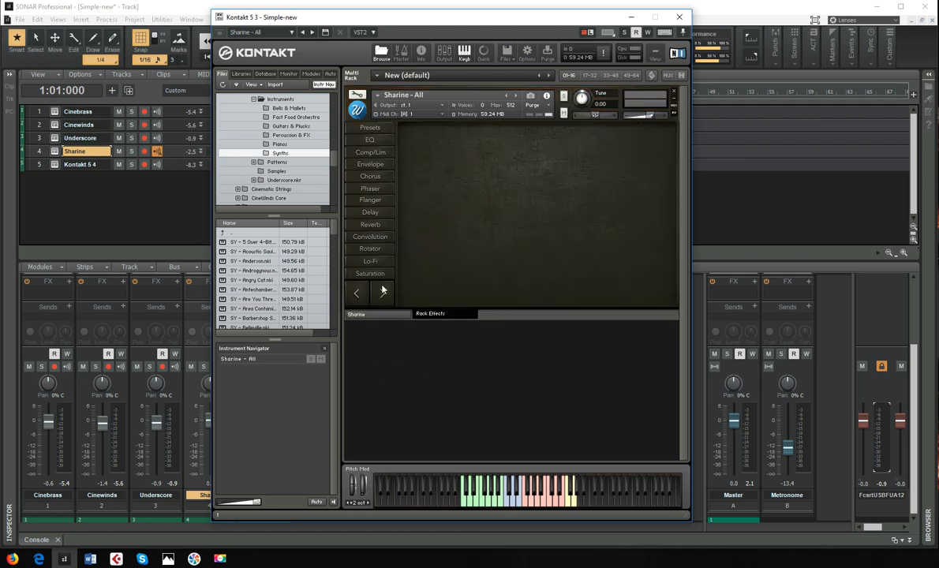
{"action": "left_click", "coordinate": [376, 176]}
{"action": "left_click", "coordinate": [377, 199]}
{"action": "left_click", "coordinate": [375, 212]}
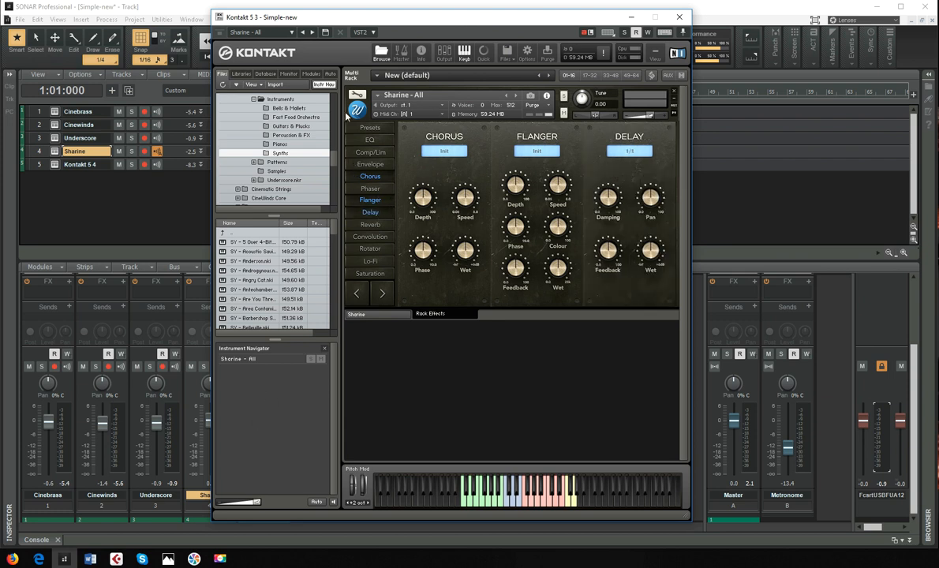
{"action": "left_click", "coordinate": [364, 141]}
{"action": "left_click", "coordinate": [374, 165]}
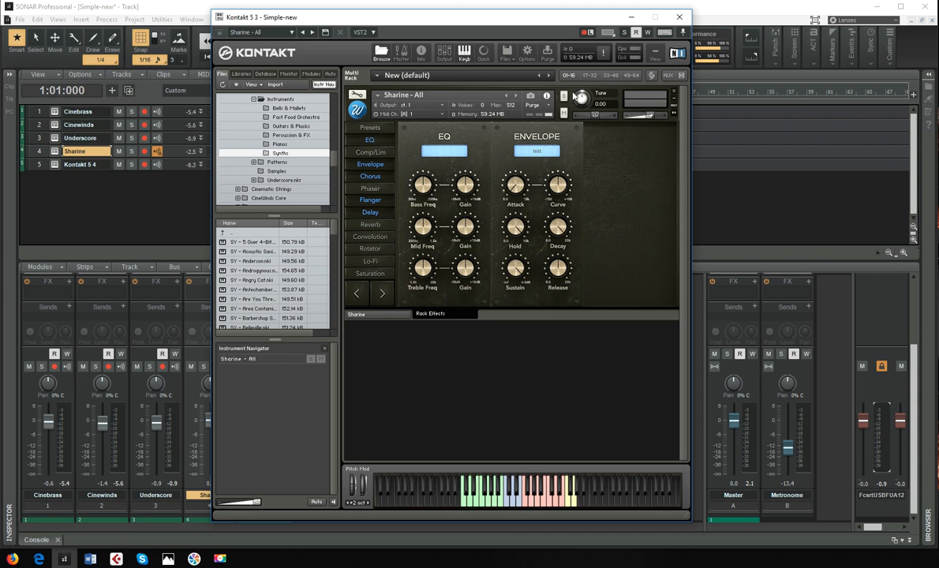
- Close the Sharine window and show the Kontakt library list in the Cinebrass track's instrument
{"action": "left_click", "coordinate": [678, 16]}
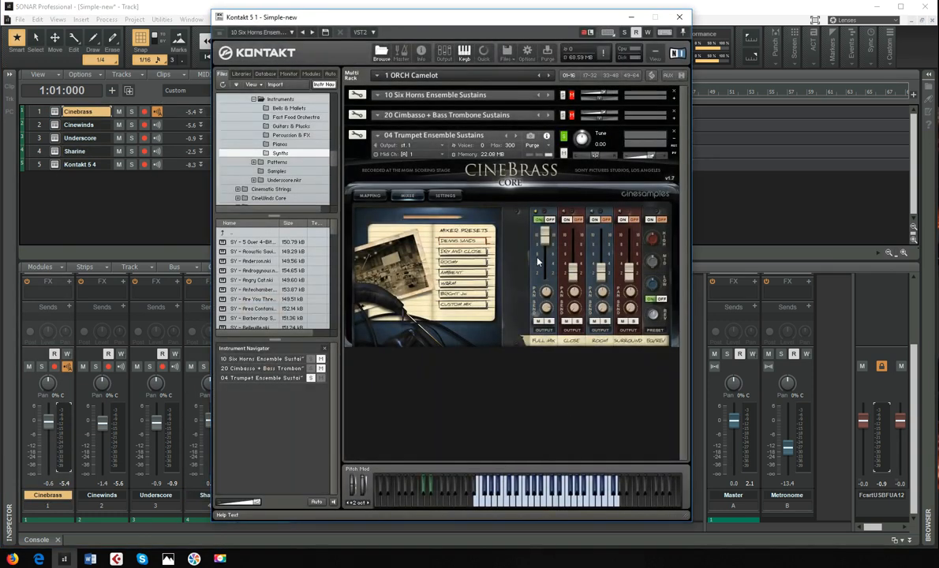
{"action": "left_click", "coordinate": [237, 74]}
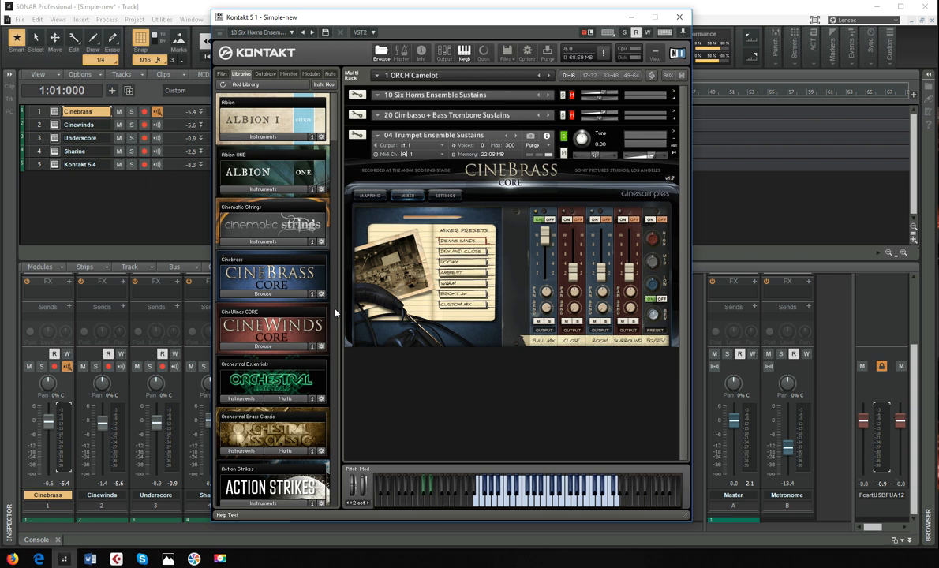
- Solo the 10 Six Horns Ensemble Sustains patch instead of the trumpet ensemble, collapsing the trumpet patch and expanding the horns
{"action": "left_click", "coordinate": [563, 137]}
{"action": "left_click", "coordinate": [562, 95]}
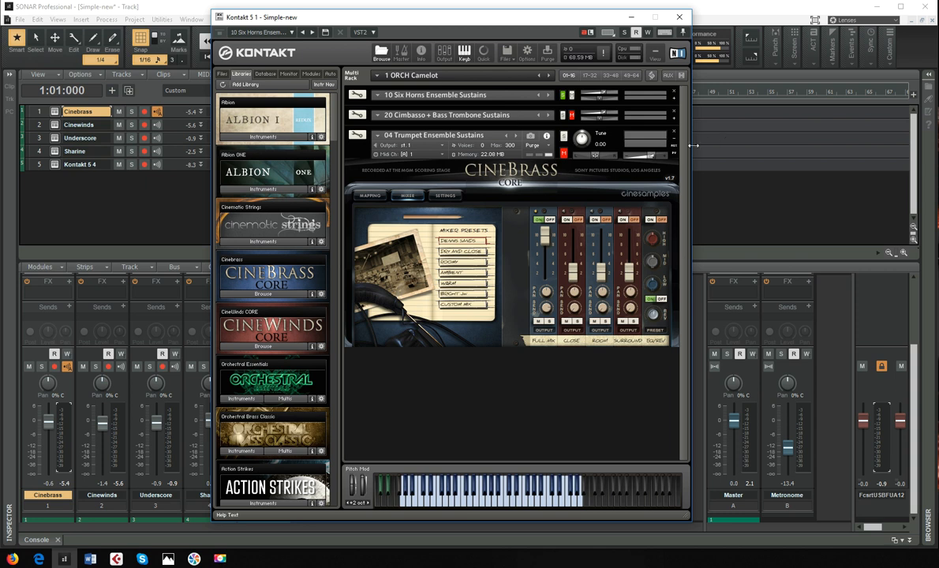
{"action": "left_click", "coordinate": [674, 141]}
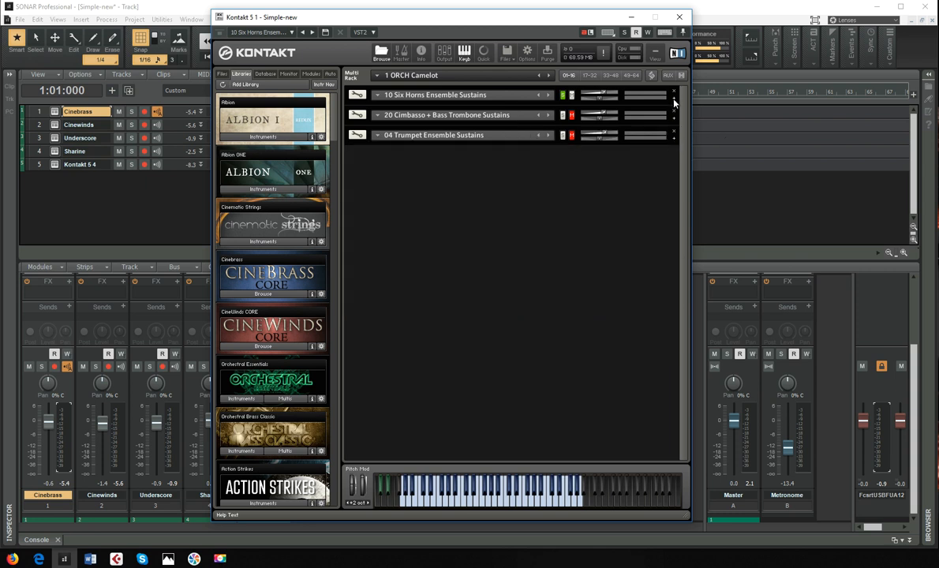
{"action": "left_click", "coordinate": [673, 100]}
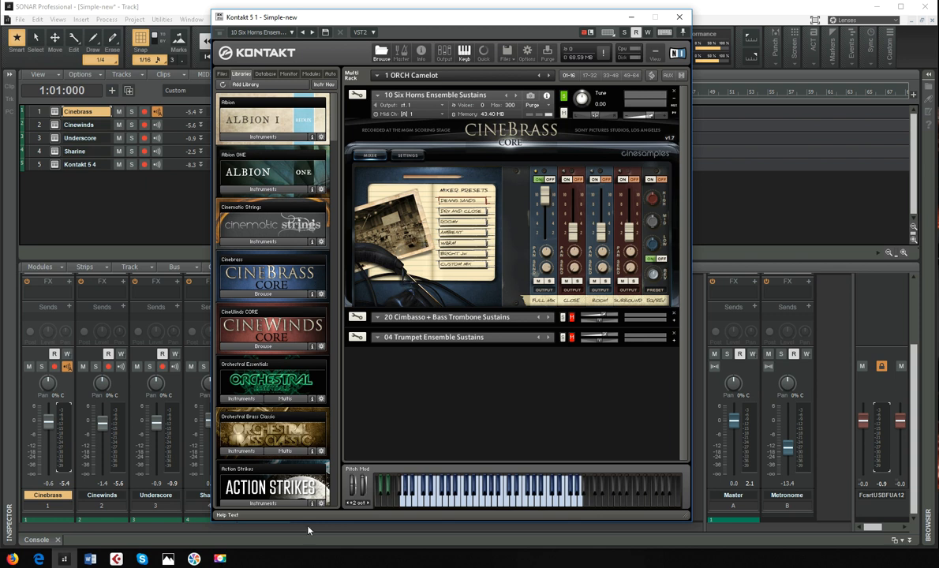
- Switch to the photo viewer, show the Sonivox Wobble and CineSymphony Lite images, and minimise the viewer
{"action": "left_click", "coordinate": [169, 558]}
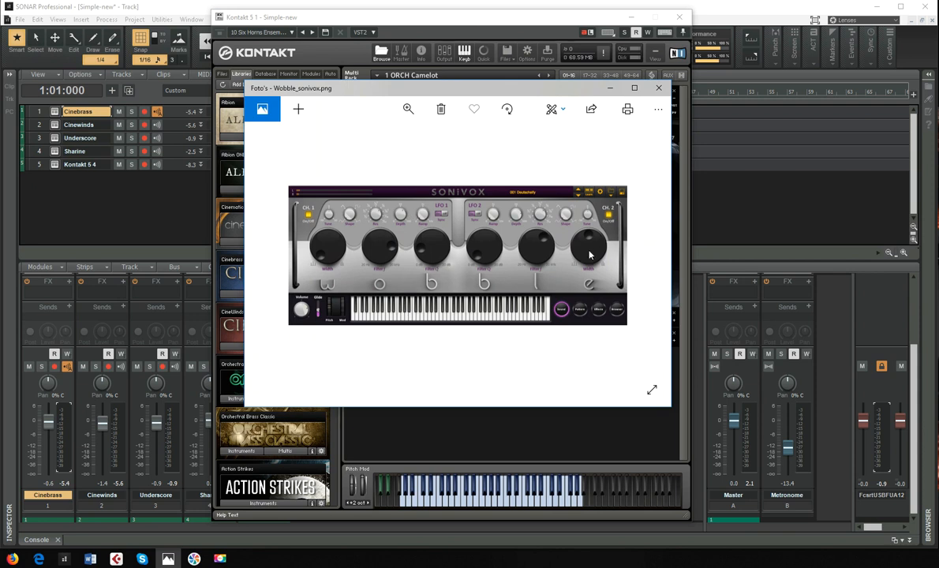
{"action": "key", "text": "Right"}
{"action": "key", "text": "Right"}
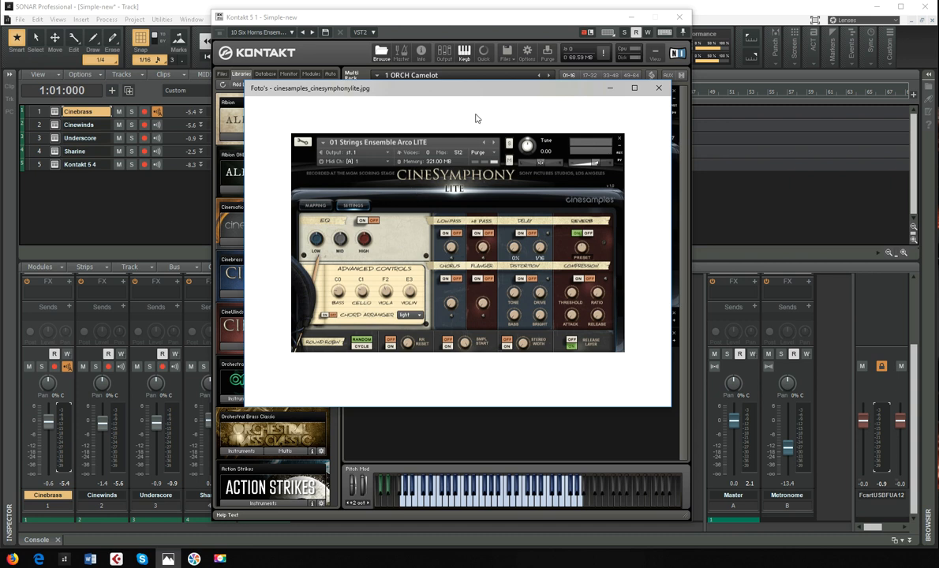
{"action": "left_click_drag", "start_coordinate": [465, 91], "coordinate": [511, 105]}
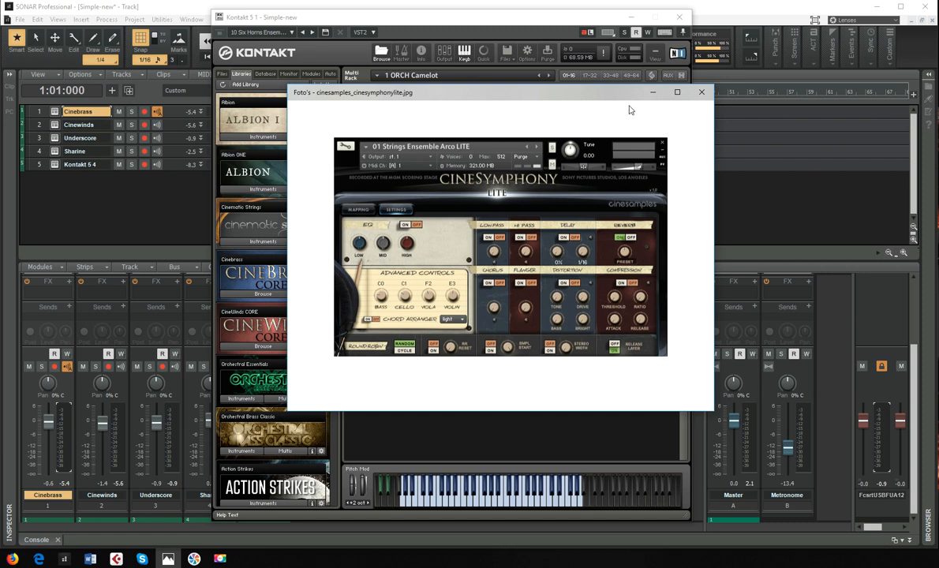
{"action": "left_click", "coordinate": [652, 93]}
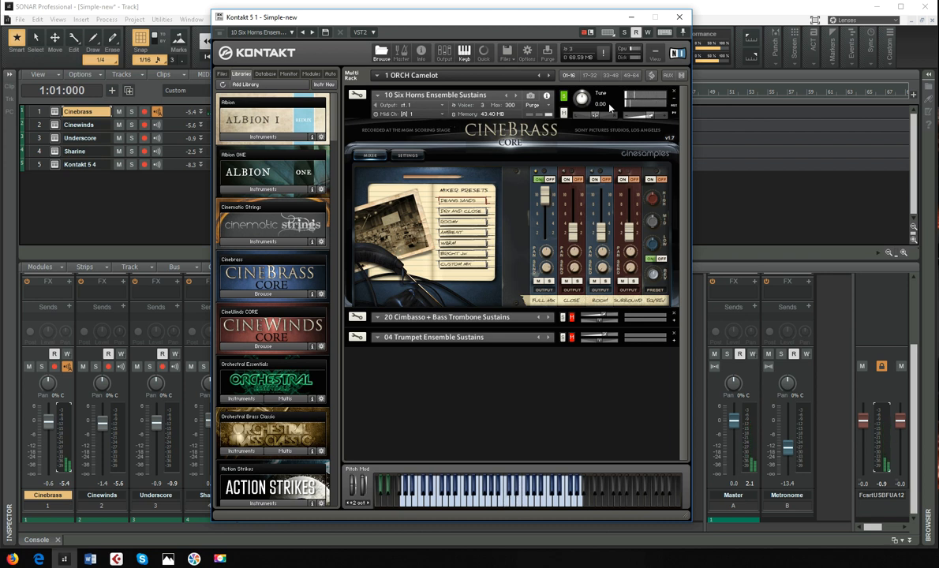
- Solo and expand 20 Cimbasso + Bass Trombone Sustains and 04 Trumpet Ensemble Sustains in turn, collapsing each previous patch
{"action": "left_click", "coordinate": [674, 99]}
{"action": "left_click", "coordinate": [572, 95]}
{"action": "left_click", "coordinate": [562, 115]}
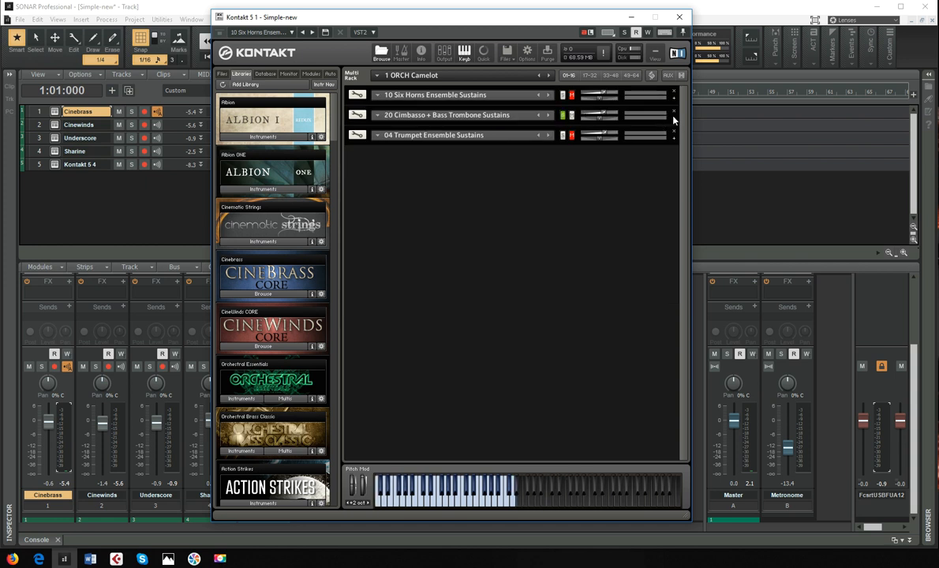
{"action": "left_click", "coordinate": [674, 118]}
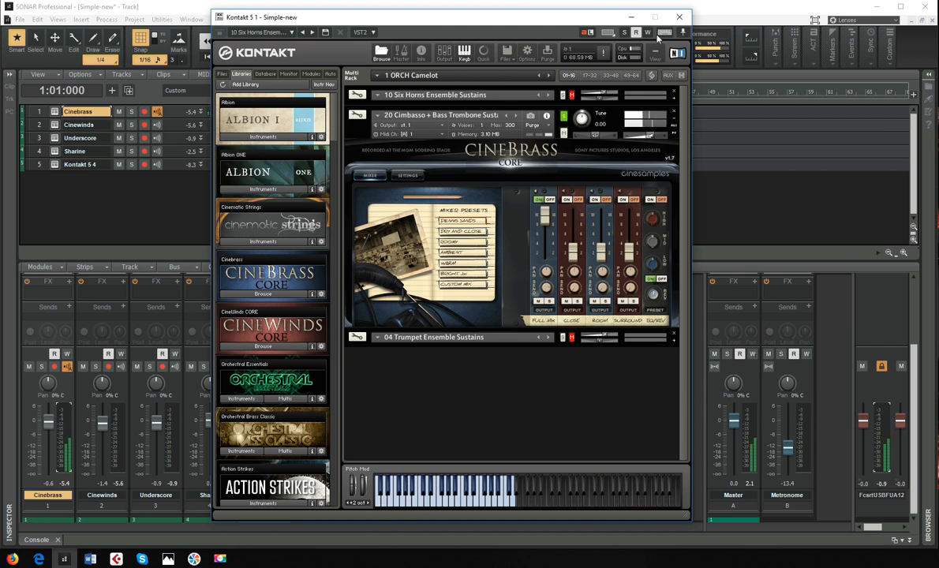
{"action": "left_click", "coordinate": [675, 119]}
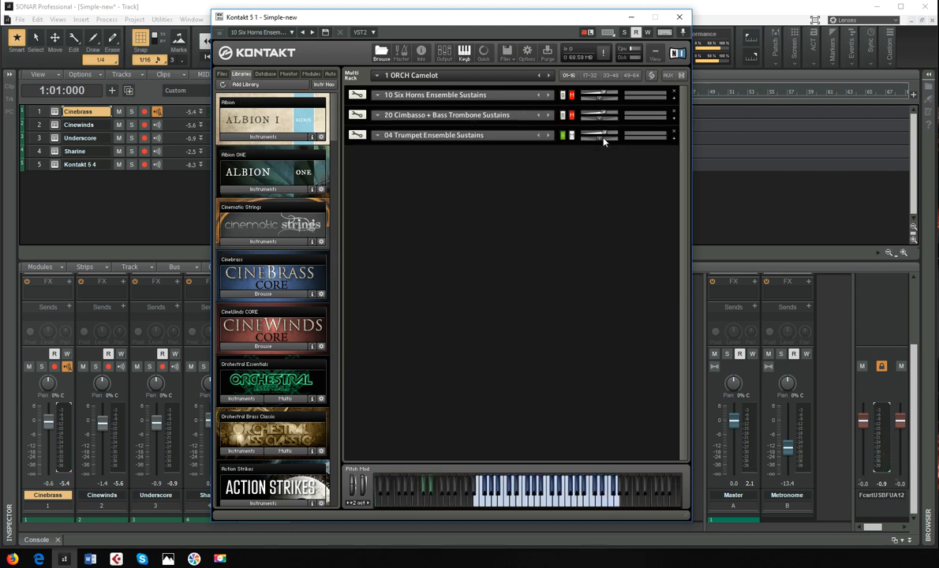
{"action": "left_click", "coordinate": [674, 141]}
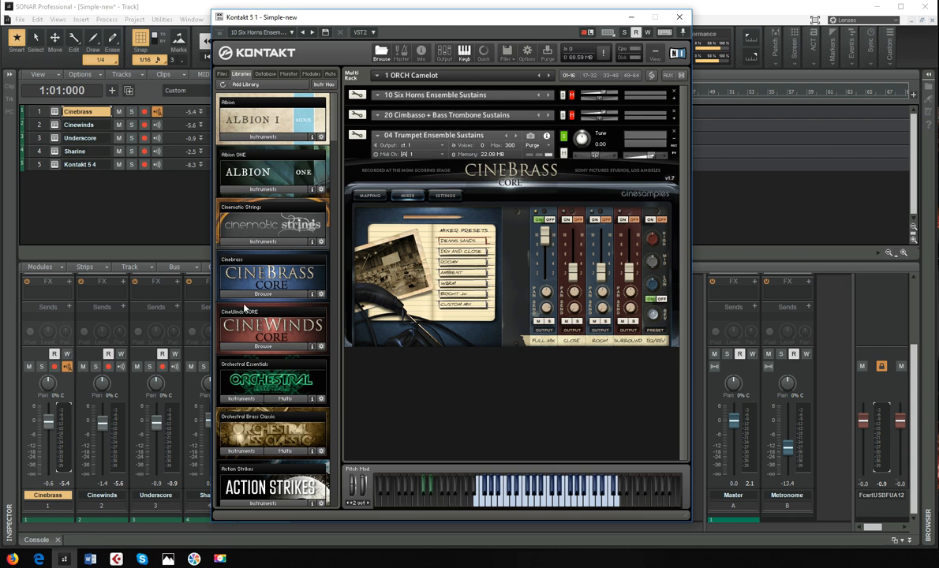
- Browse the Split Patches folder of the CineBrass Core library and close the Cinebrass instrument window
{"action": "left_click", "coordinate": [264, 295]}
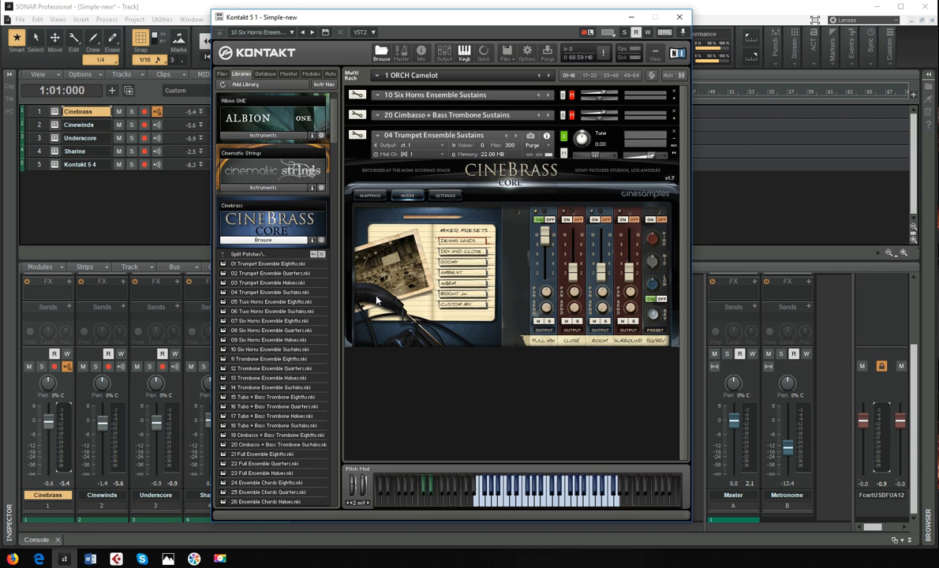
{"action": "scroll", "coordinate": [278, 376], "scroll_direction": "down", "scroll_amount": 1}
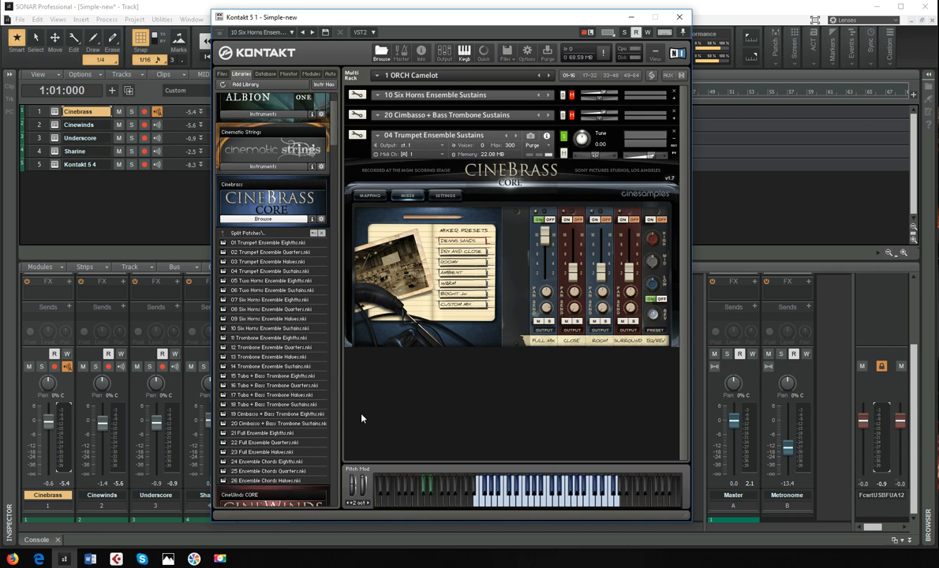
{"action": "scroll", "coordinate": [322, 254], "scroll_direction": "up", "scroll_amount": 2}
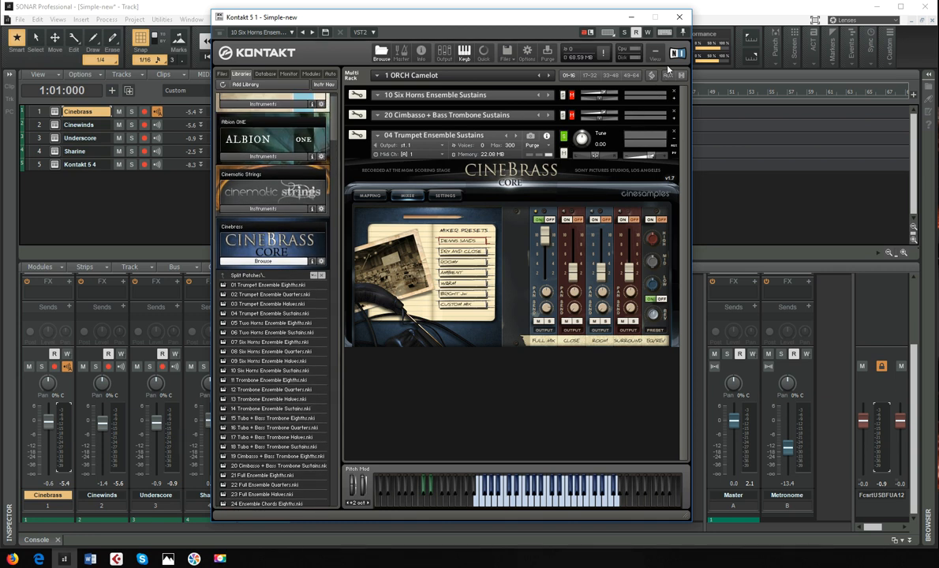
{"action": "left_click", "coordinate": [682, 19]}
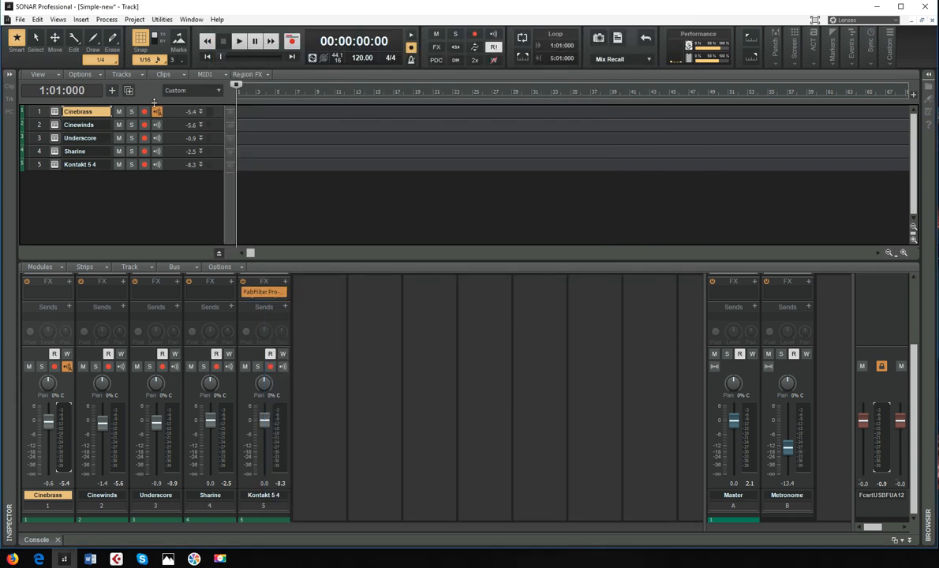
- Open the Cinewinds track's instrument, audition 25 Clarinet - Sustains and 16 Oboe 1 - Sustains soloed in turn, and close it
{"action": "left_click", "coordinate": [54, 125]}
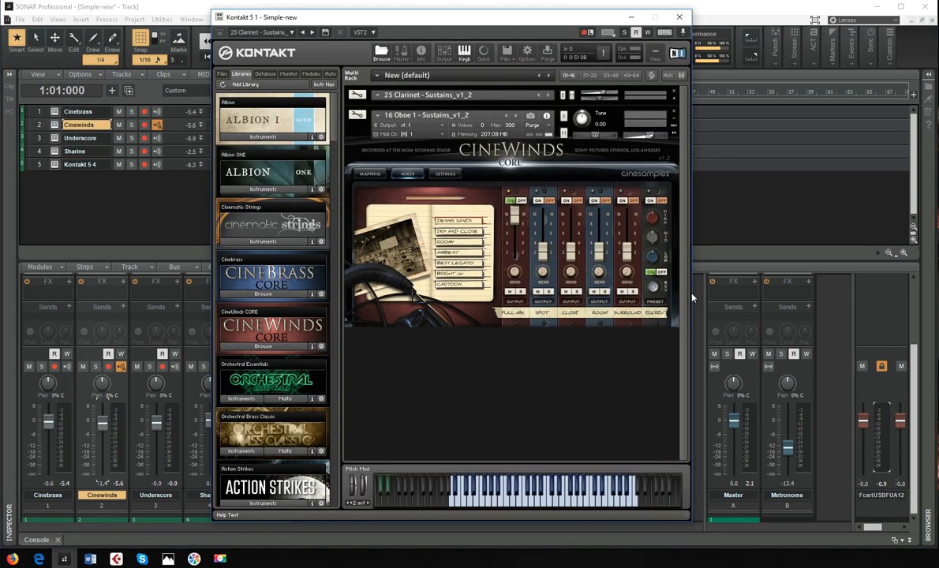
{"action": "left_click", "coordinate": [674, 98]}
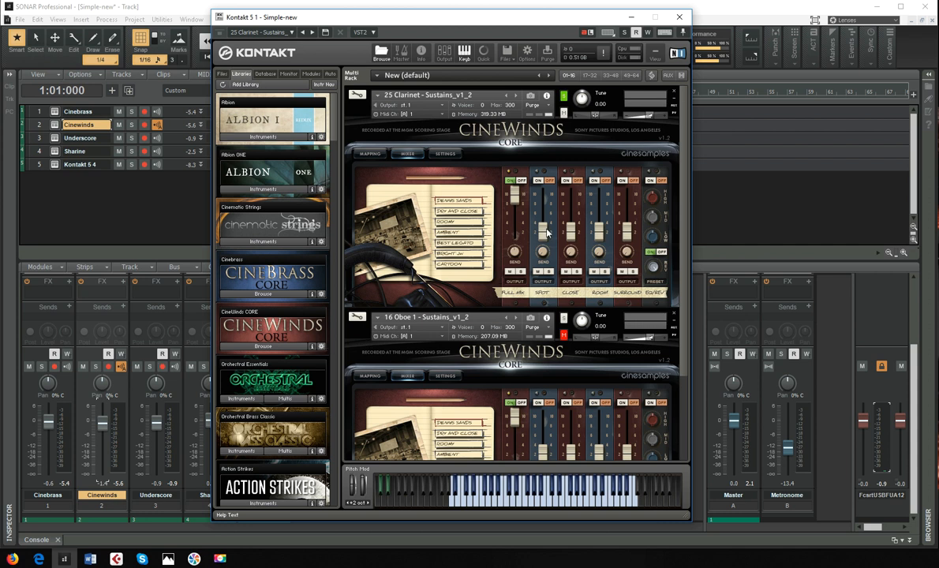
{"action": "left_click", "coordinate": [674, 99]}
{"action": "left_click", "coordinate": [565, 117]}
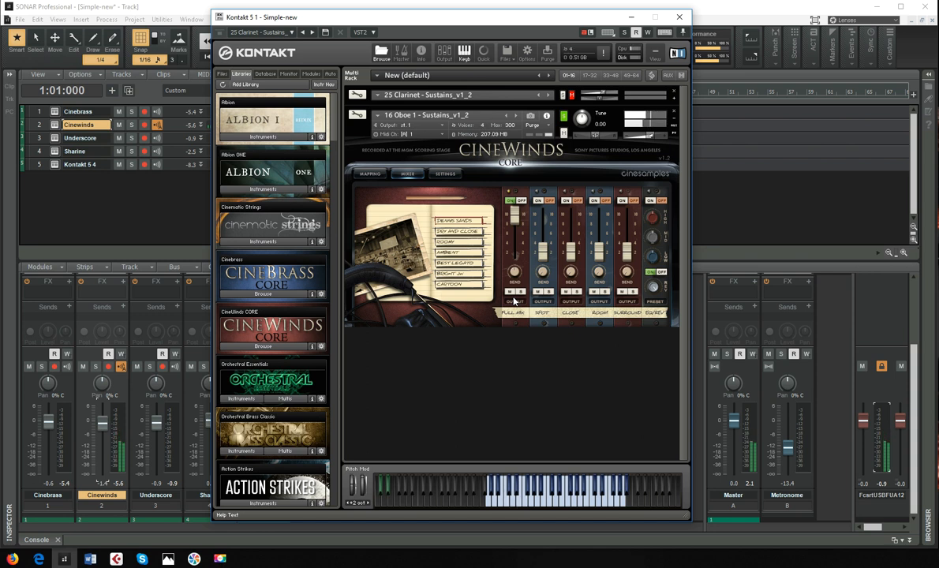
{"action": "left_click", "coordinate": [679, 22]}
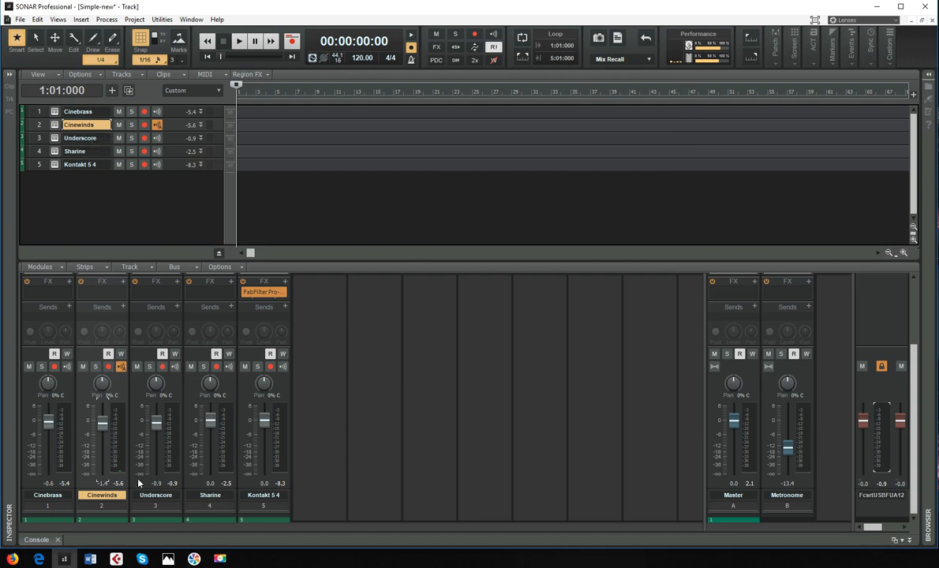
- Switch to the photo viewer, show the Eventide Blackhole and Sonivox Wobble images, and minimise the viewer
{"action": "left_click", "coordinate": [168, 558]}
{"action": "key", "text": "Left"}
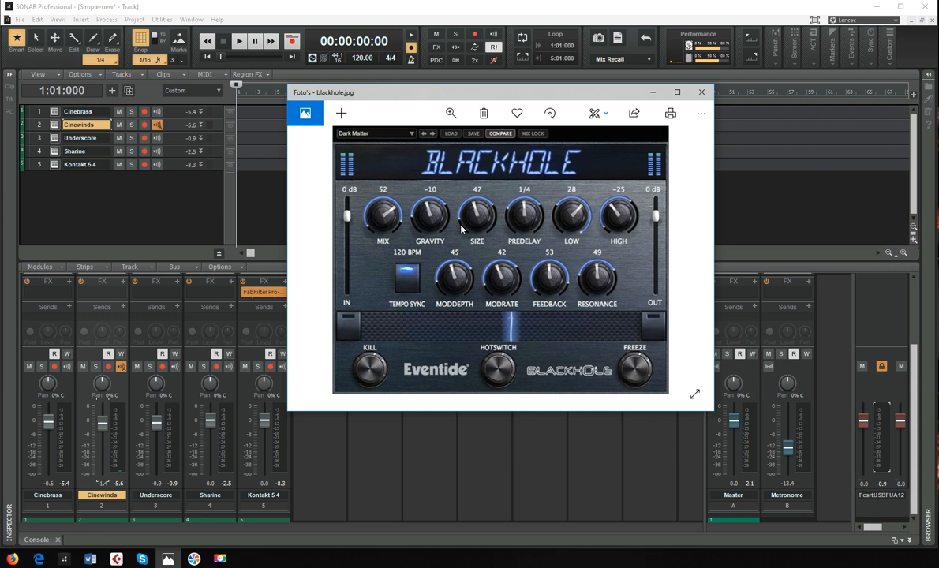
{"action": "key", "text": "Right"}
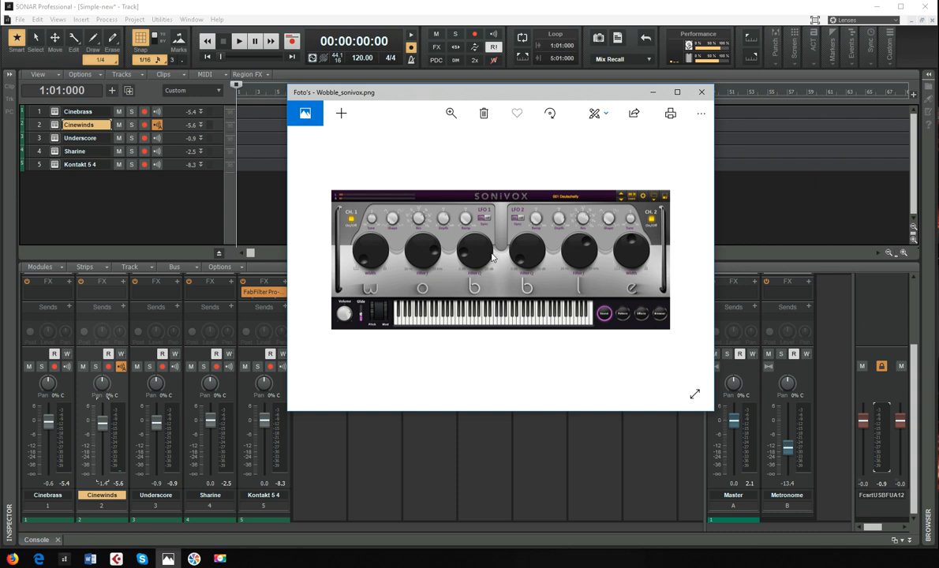
{"action": "left_click", "coordinate": [653, 93]}
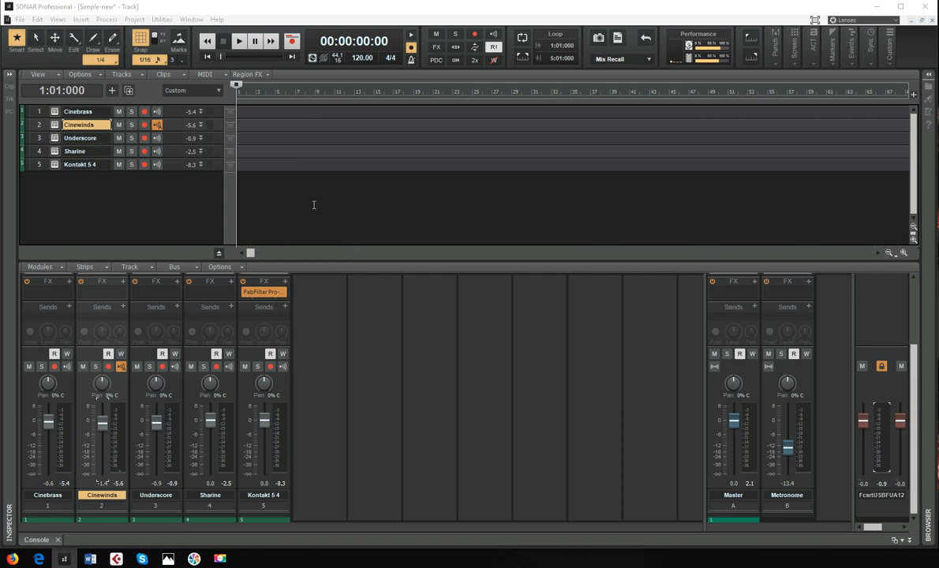
- In the Kontakt 5 4 track's FabFilter Pro-Q 2, sweep the low cut to about 704 Hz, solo it, and return it to near 20 Hz
{"action": "double_click", "coordinate": [261, 292]}
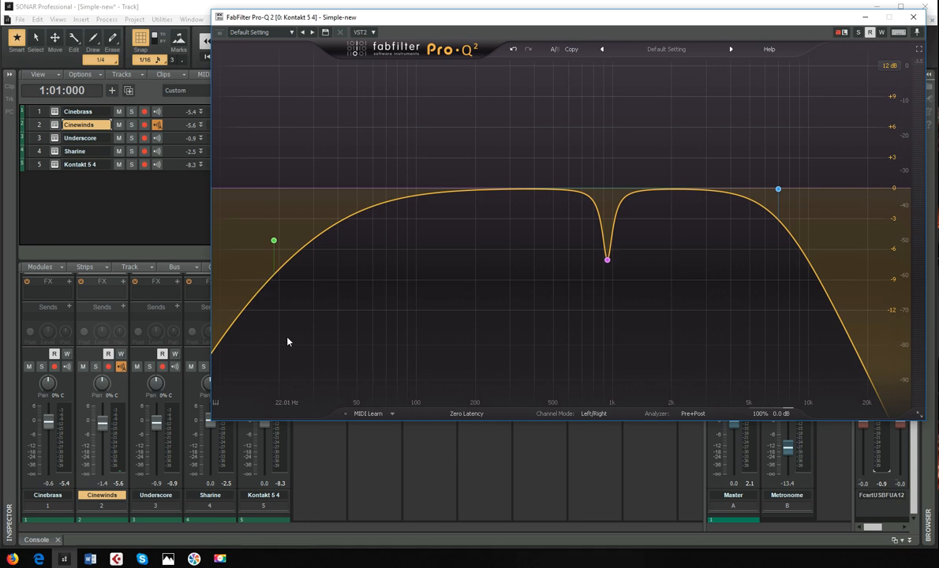
{"action": "left_click", "coordinate": [200, 230]}
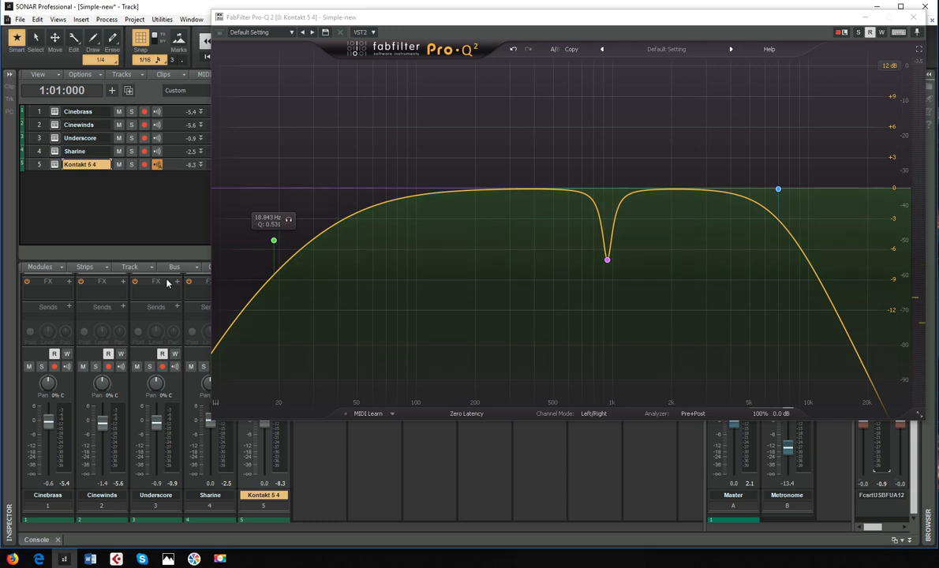
{"action": "left_click_drag", "start_coordinate": [274, 242], "coordinate": [584, 248]}
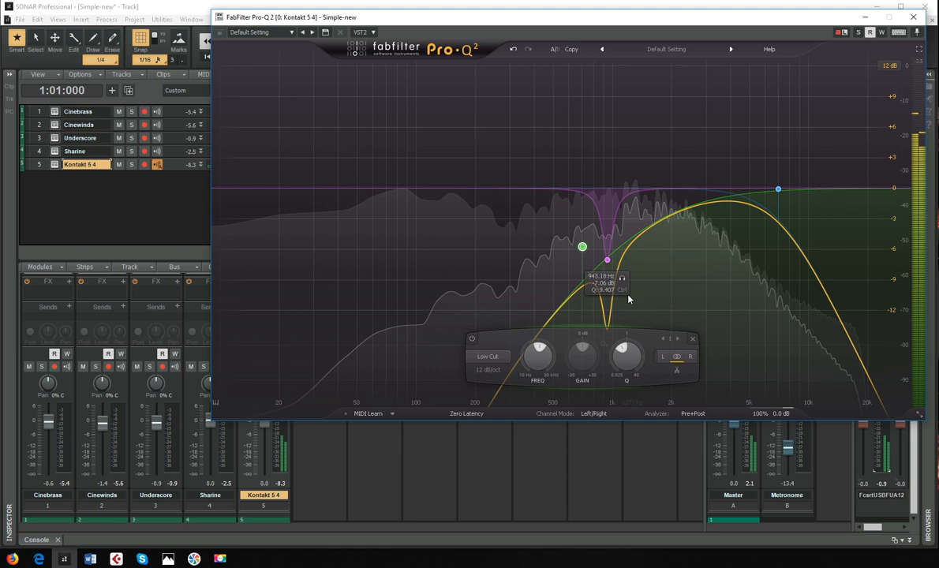
{"action": "left_click", "coordinate": [598, 228]}
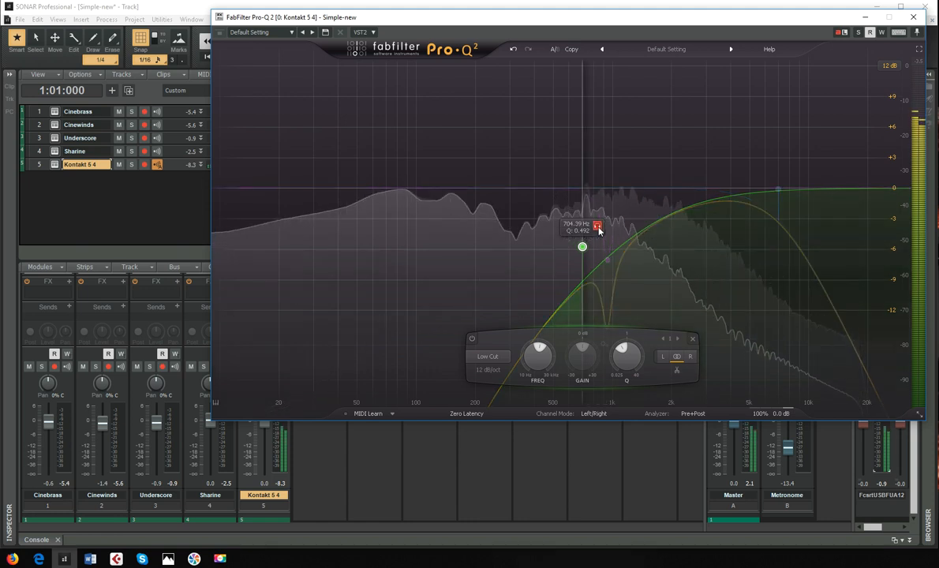
{"action": "left_click_drag", "start_coordinate": [583, 247], "coordinate": [272, 247]}
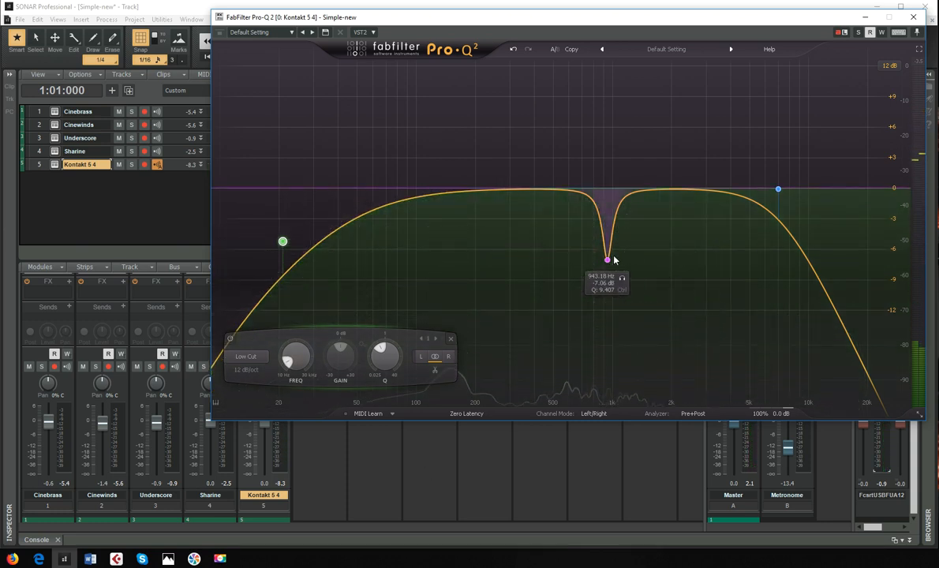
- Move the bell notch to about 1101.6 Hz and -5.35 dB, and audition that band soloed
{"action": "left_click_drag", "start_coordinate": [608, 261], "coordinate": [620, 243]}
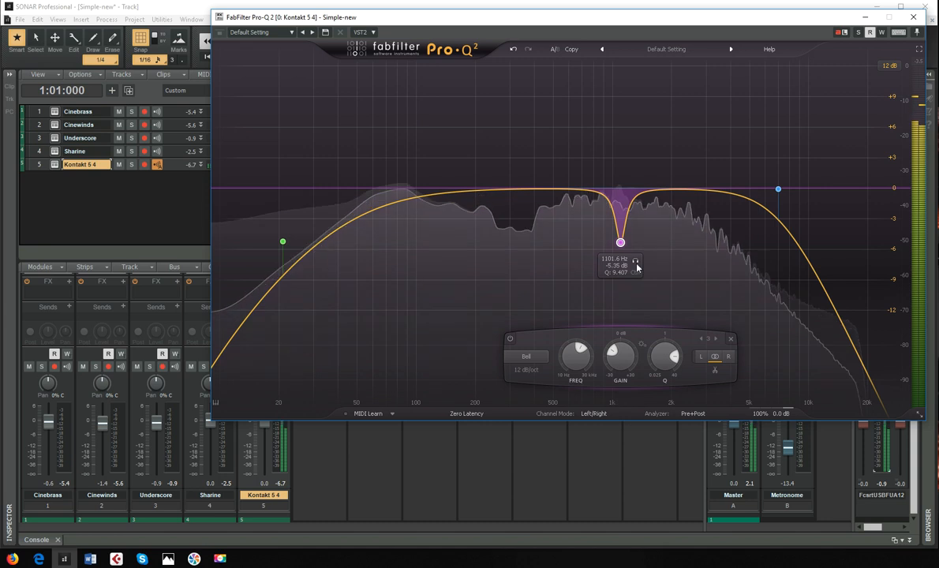
{"action": "left_click", "coordinate": [635, 261]}
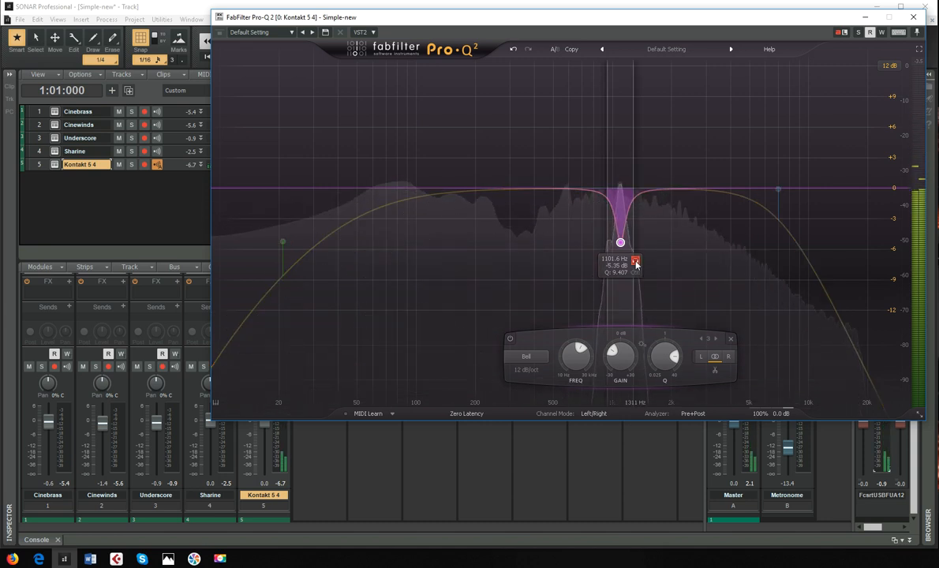
{"action": "left_click", "coordinate": [636, 263]}
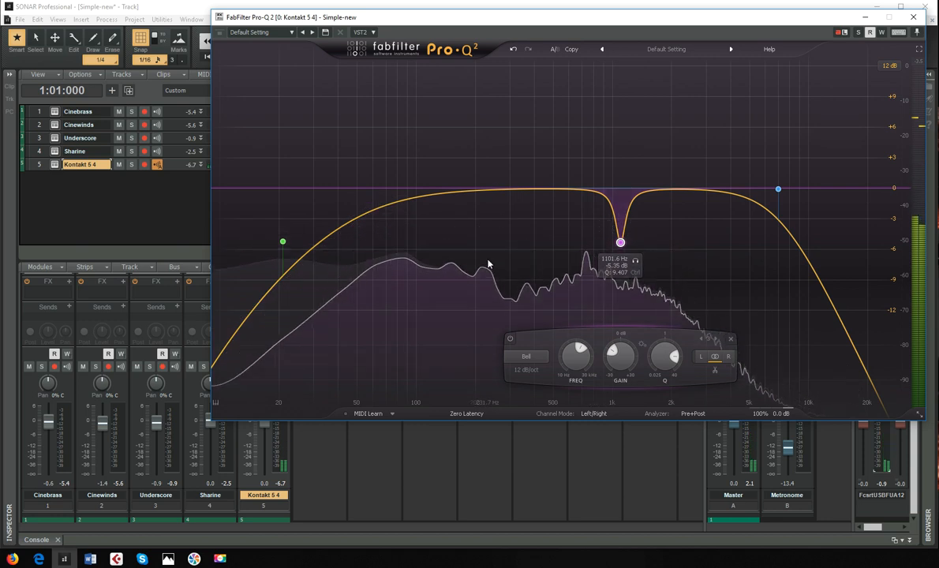
{"action": "mouse_move", "coordinate": [488, 264]}
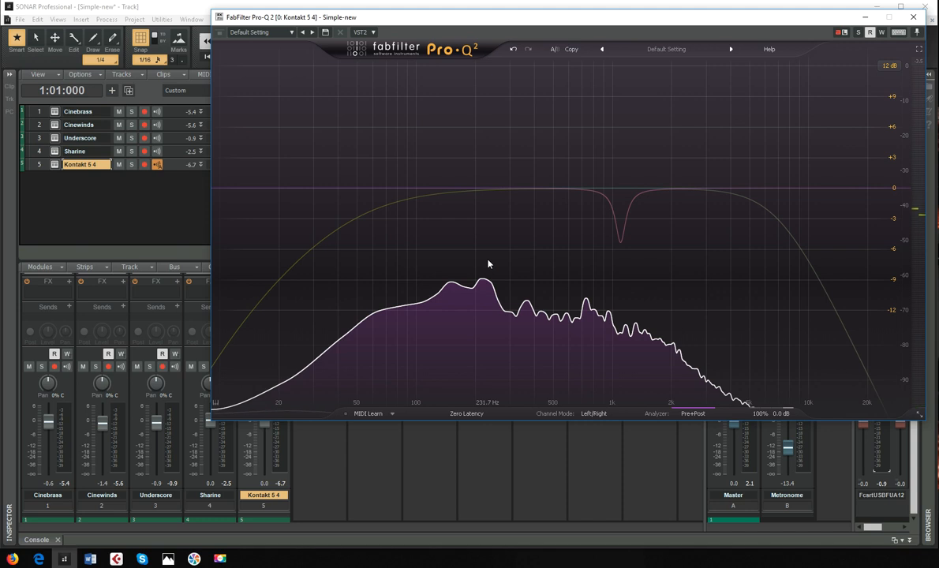
- Reposition the FabFilter Pro-Q 2 window over the project and close it
{"action": "left_click_drag", "start_coordinate": [576, 21], "coordinate": [544, 64]}
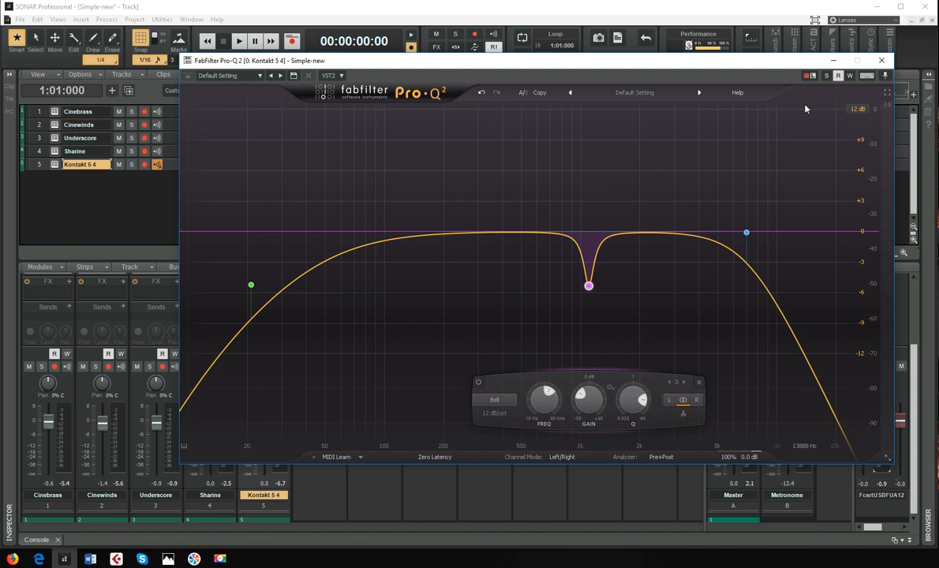
{"action": "left_click", "coordinate": [881, 61]}
{"action": "mouse_move", "coordinate": [885, 70]}
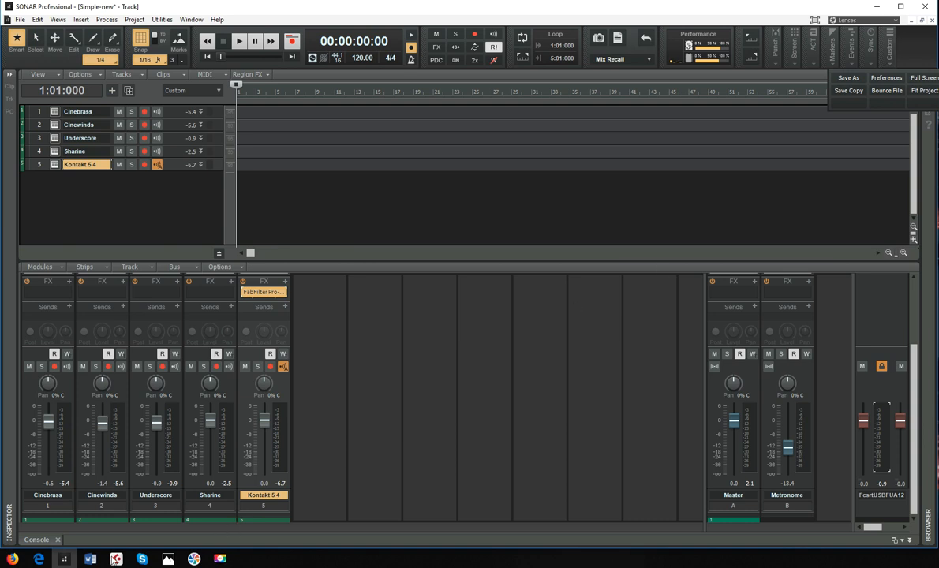
{"action": "left_click", "coordinate": [220, 559]}
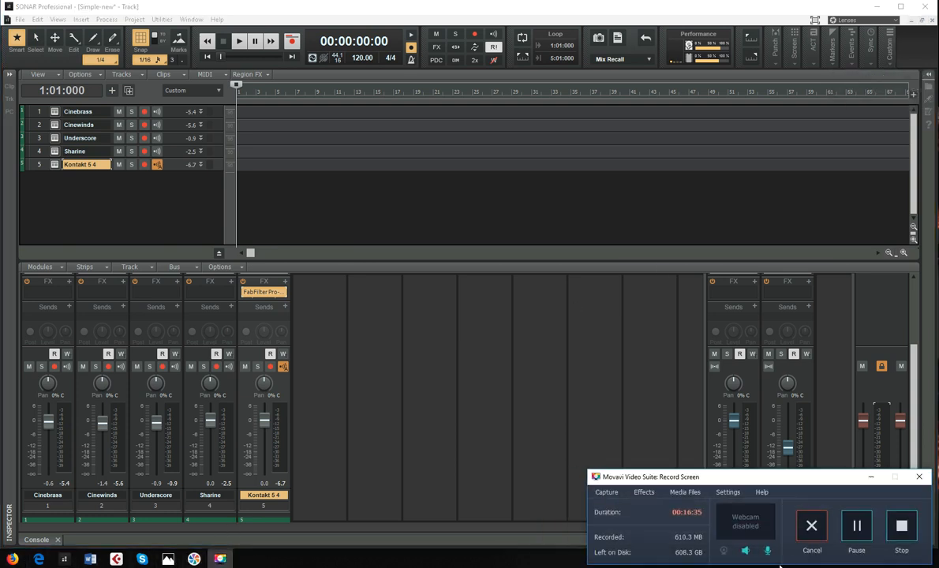